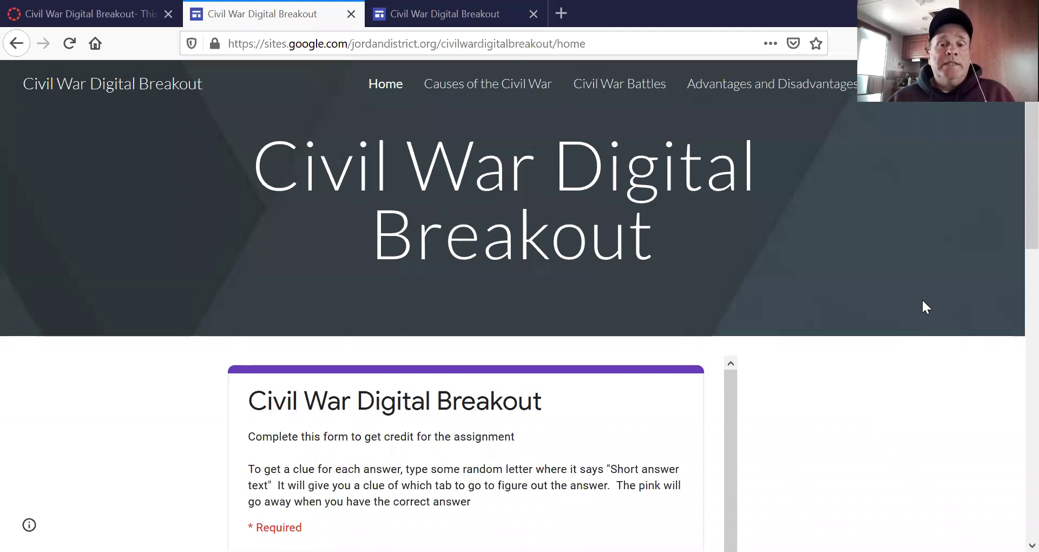
# Go to the Causes of the Civil War page from the site navigation.
pyautogui.scroll(-2, 1015, 199)
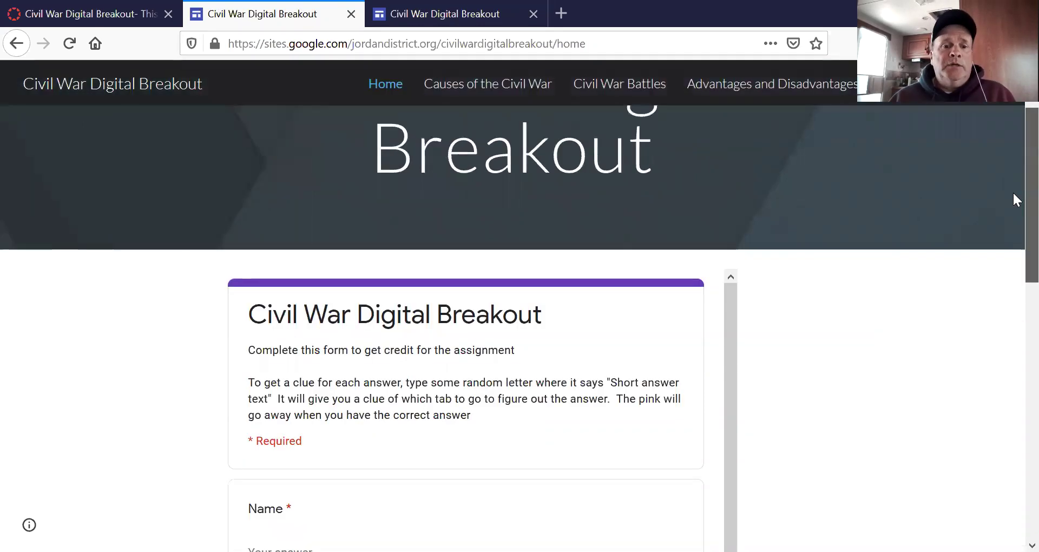
pyautogui.scroll(-3, 1014, 196)
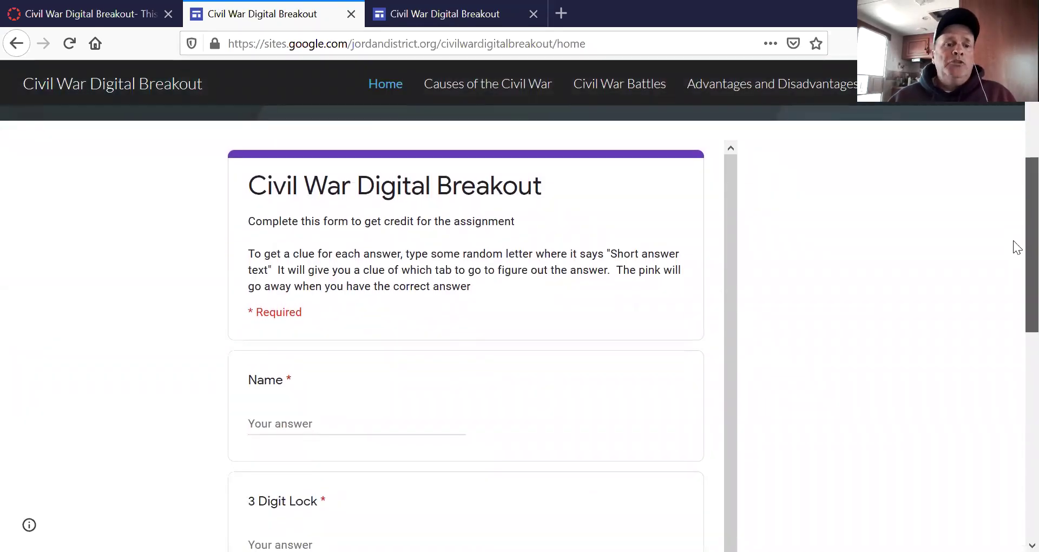
pyautogui.scroll(-1, 1013, 241)
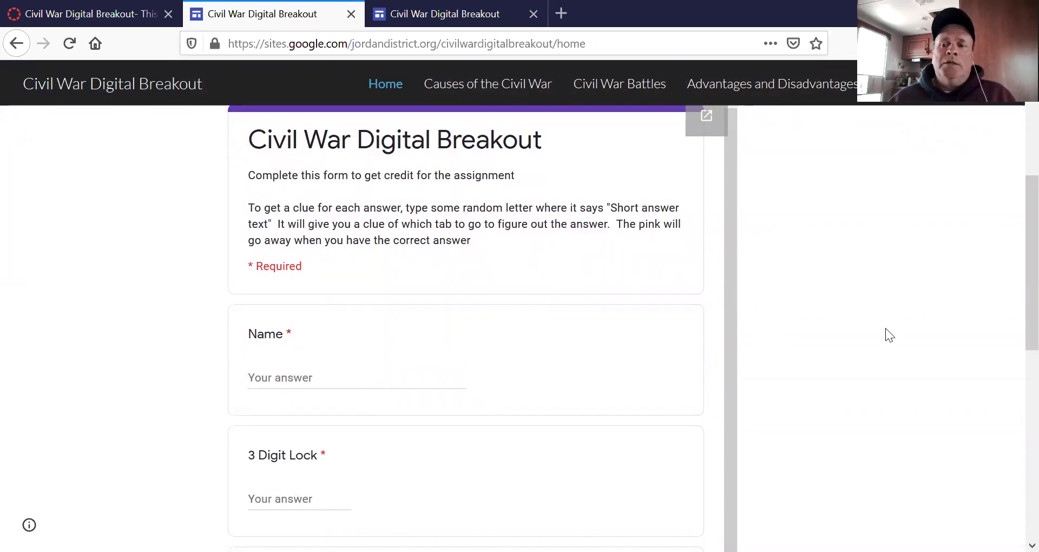
pyautogui.scroll(-3, 1013, 245)
pyautogui.scroll(-3, 1015, 288)
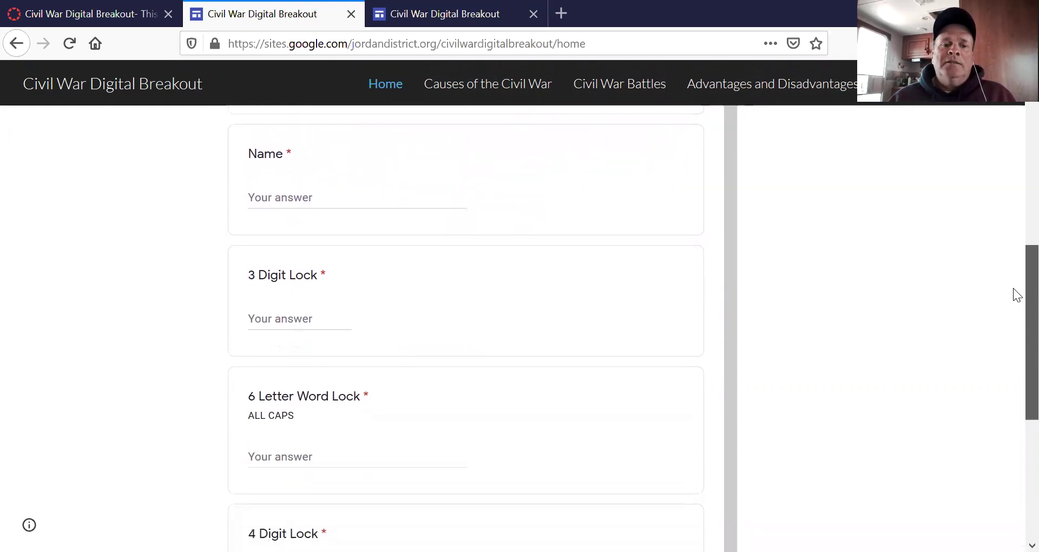
pyautogui.scroll(-2, 1011, 320)
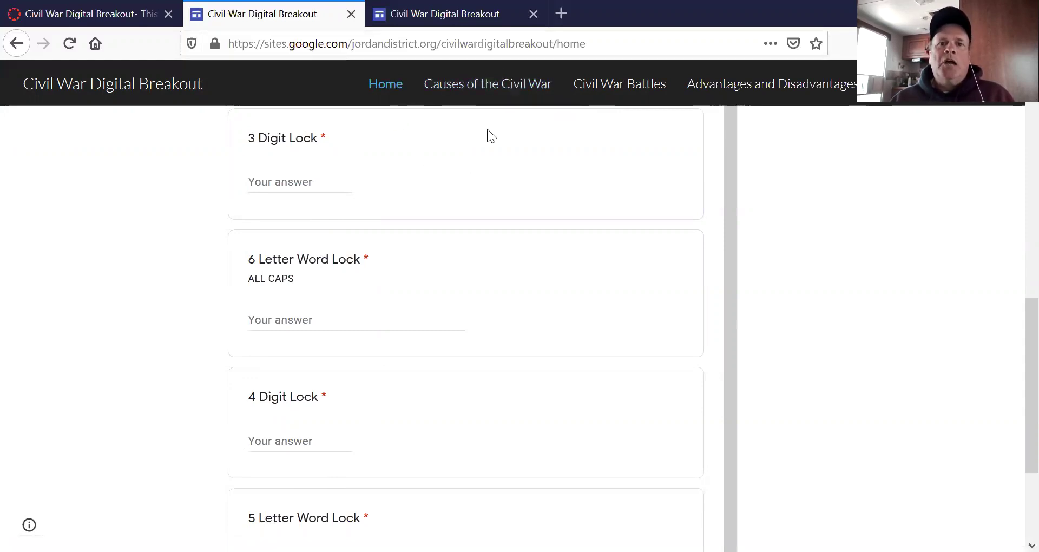
pyautogui.click(458, 88)
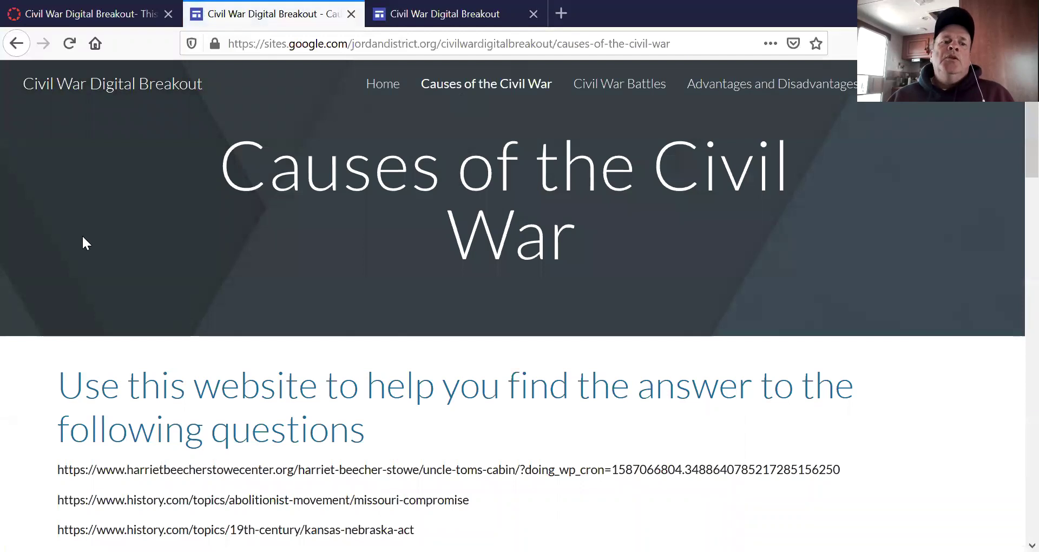
# Enter the student's name in the form's name field.
pyautogui.scroll(-3, 33, 243)
pyautogui.scroll(-1, 26, 238)
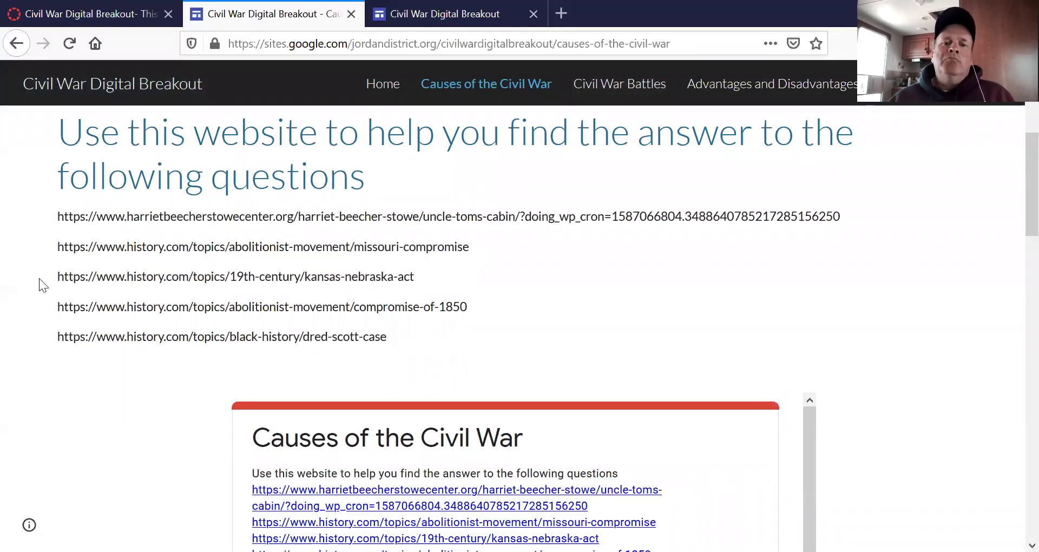
pyautogui.scroll(-3, 72, 339)
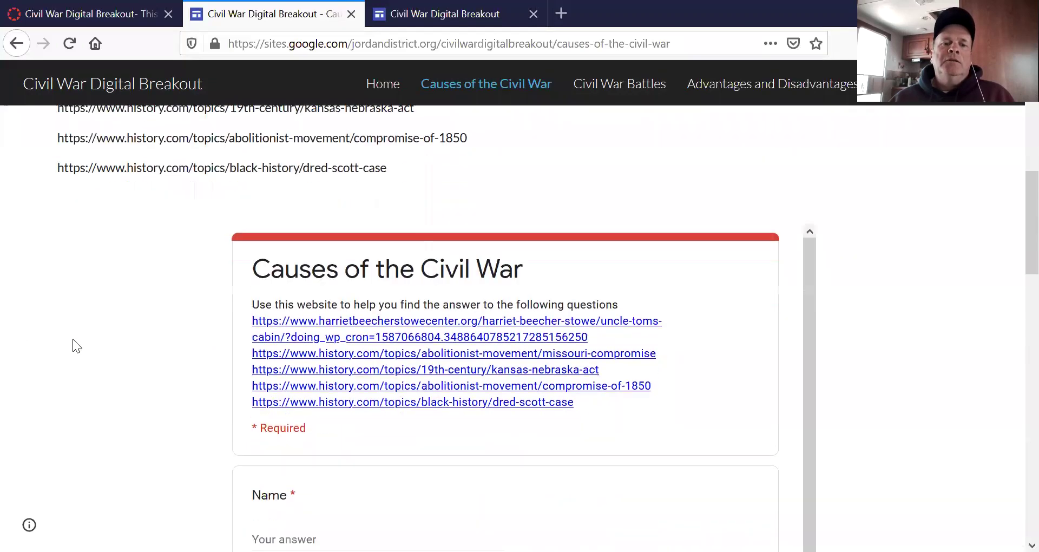
pyautogui.scroll(-3, 74, 339)
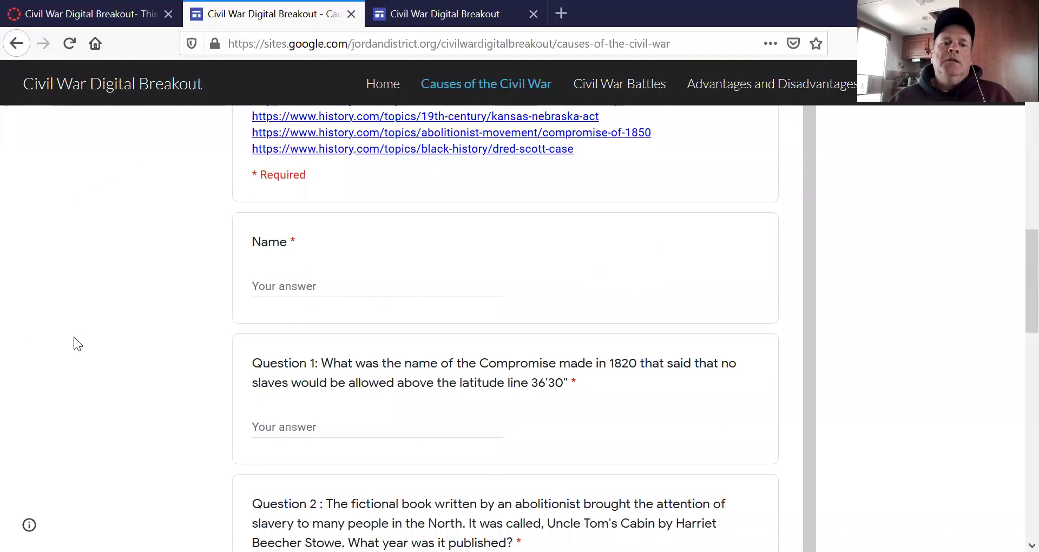
pyautogui.click(279, 284)
pyautogui.write('Mr. ')
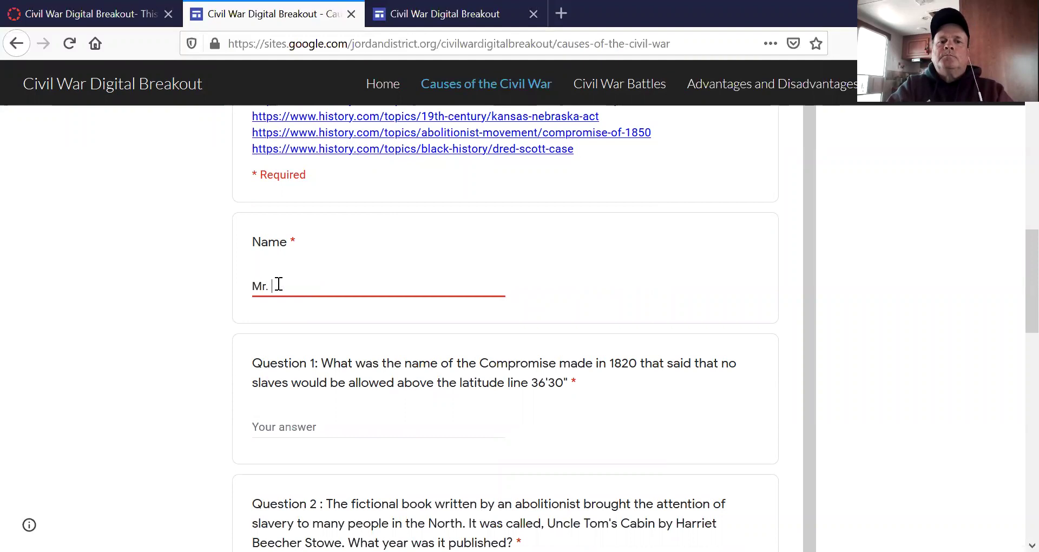
pyautogui.write('Pollock')
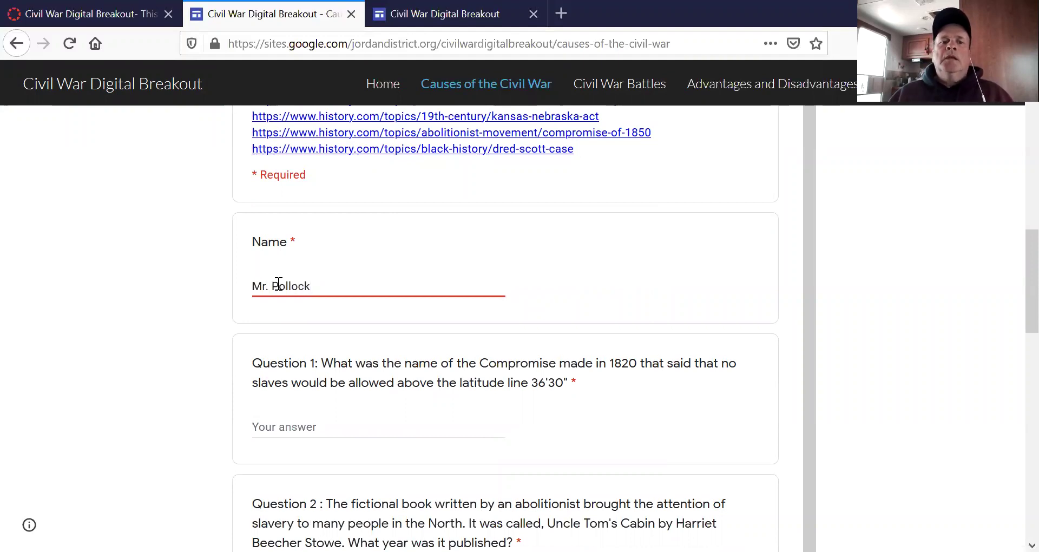
# Answer Question 1 with 'Missouri Compromise'.
pyautogui.click(292, 421)
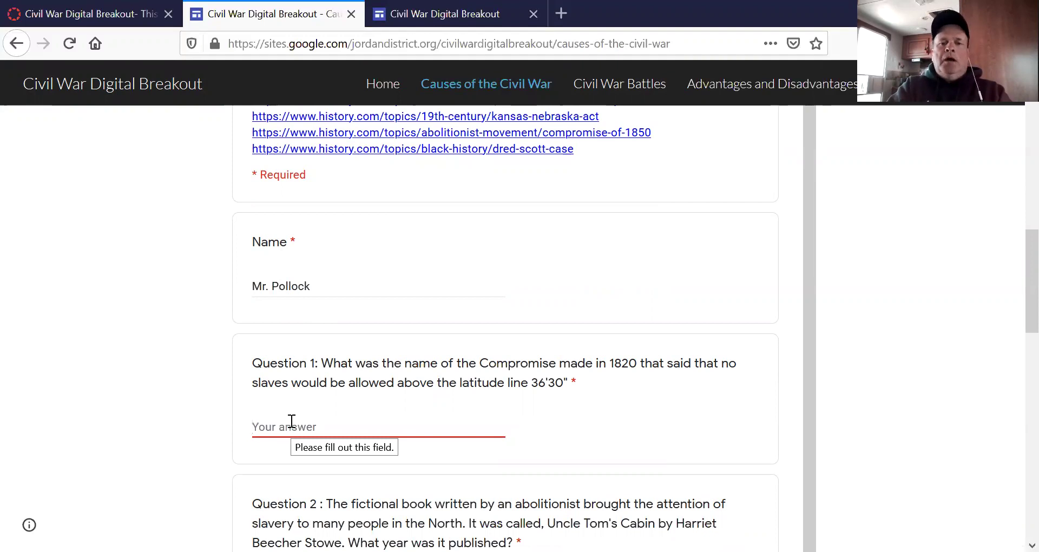
pyautogui.write('Missouri')
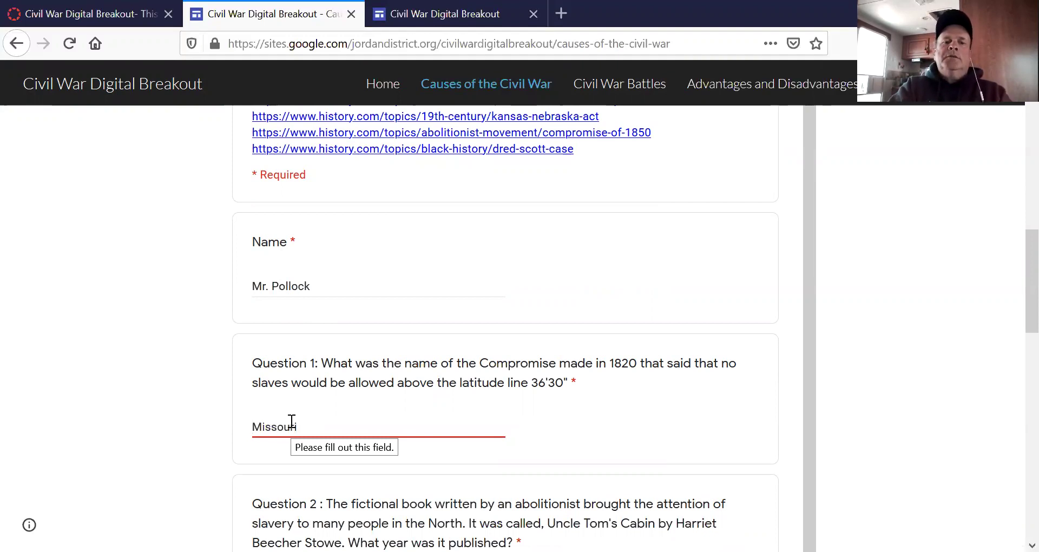
pyautogui.write(' Comprom')
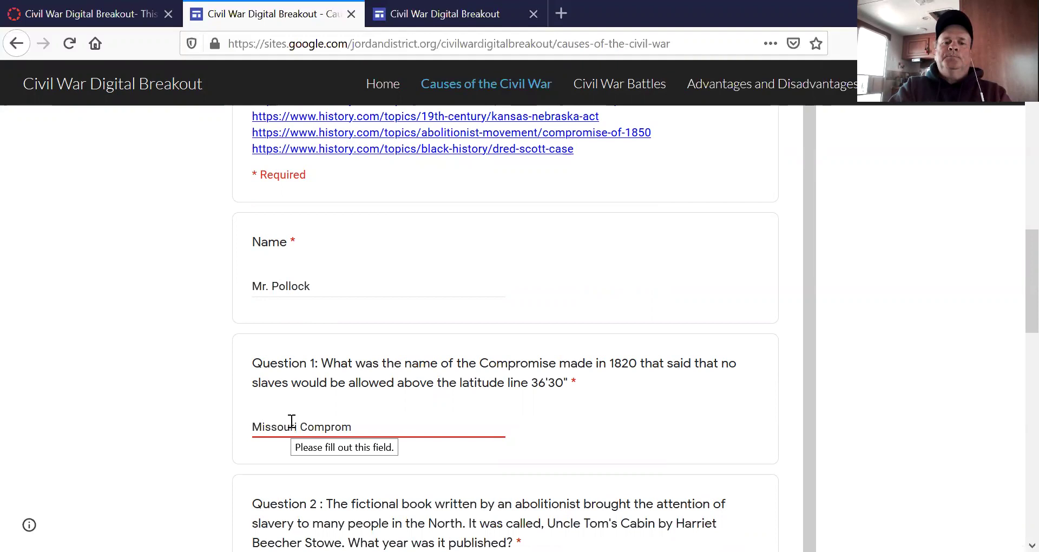
pyautogui.write('ise')
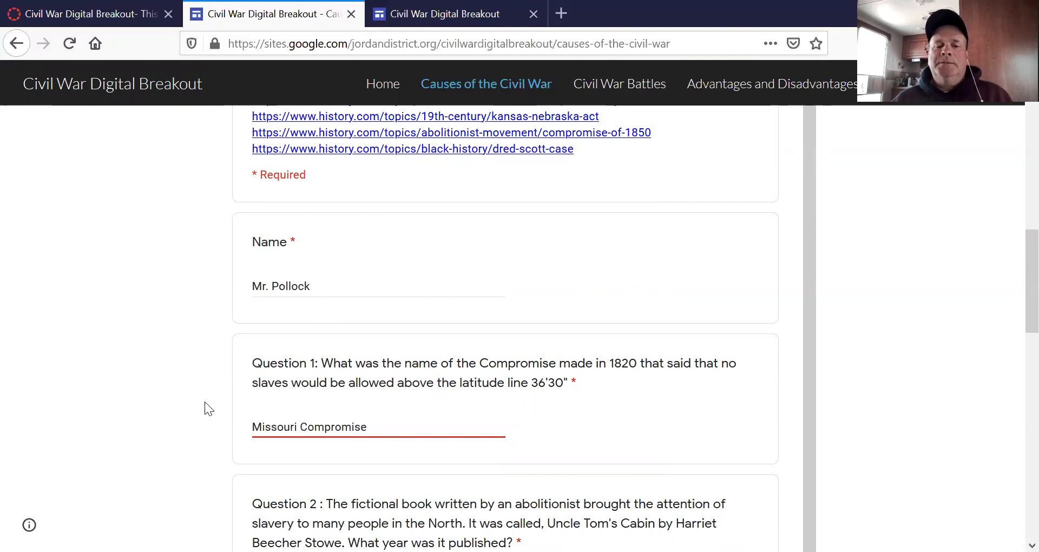
pyautogui.scroll(-3, 204, 403)
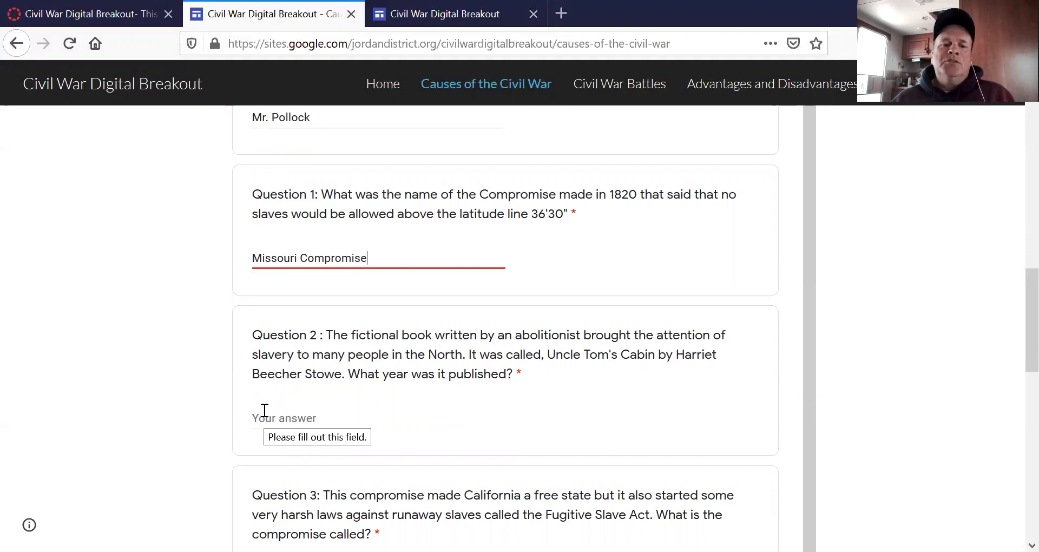
# Retype the Question 1 answer in all caps as 'MISSOURI COMPROMISE'.
pyautogui.click(264, 415)
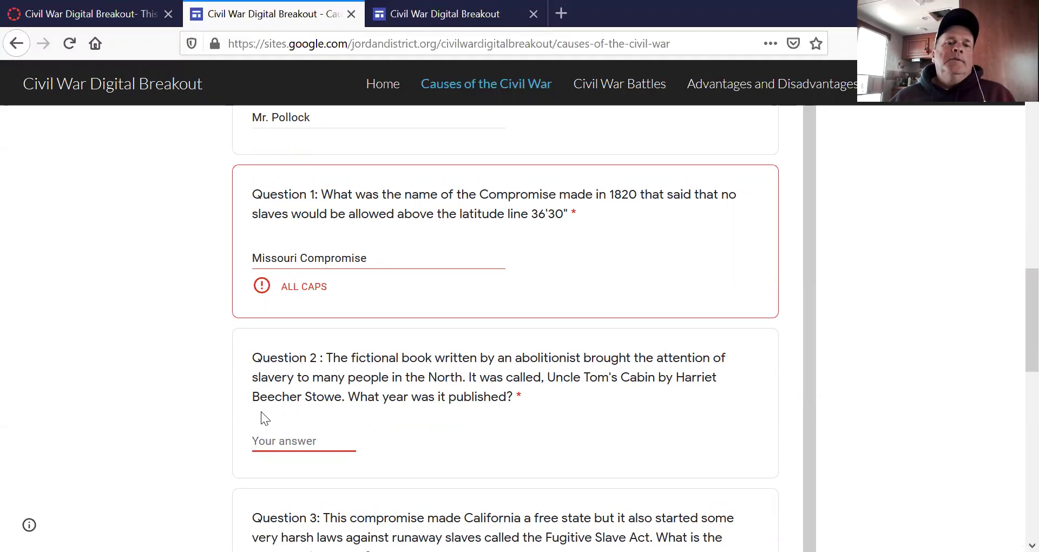
pyautogui.doubleClick(371, 257)
pyautogui.moveTo(274, 254); pyautogui.dragTo(224, 251)
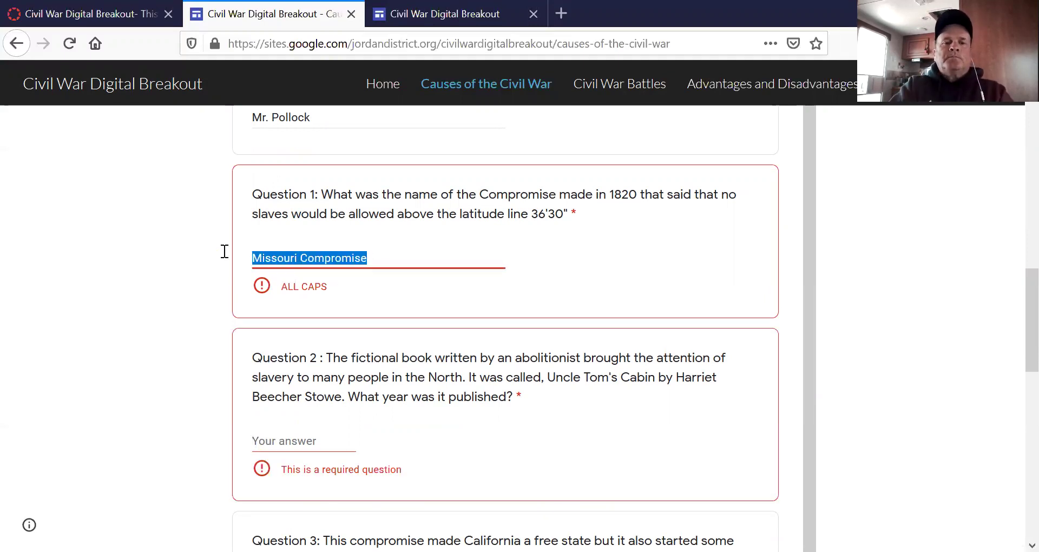
pyautogui.write('MISOUR')
pyautogui.press('BackSpace')
pyautogui.press('BackSpace')
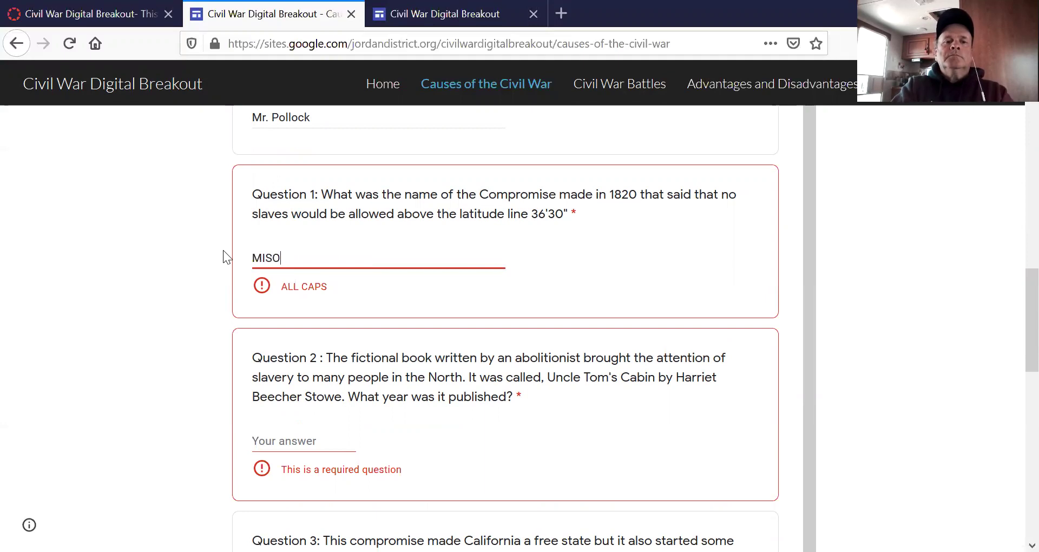
pyautogui.press('BackSpace')
pyautogui.write('SOURI C')
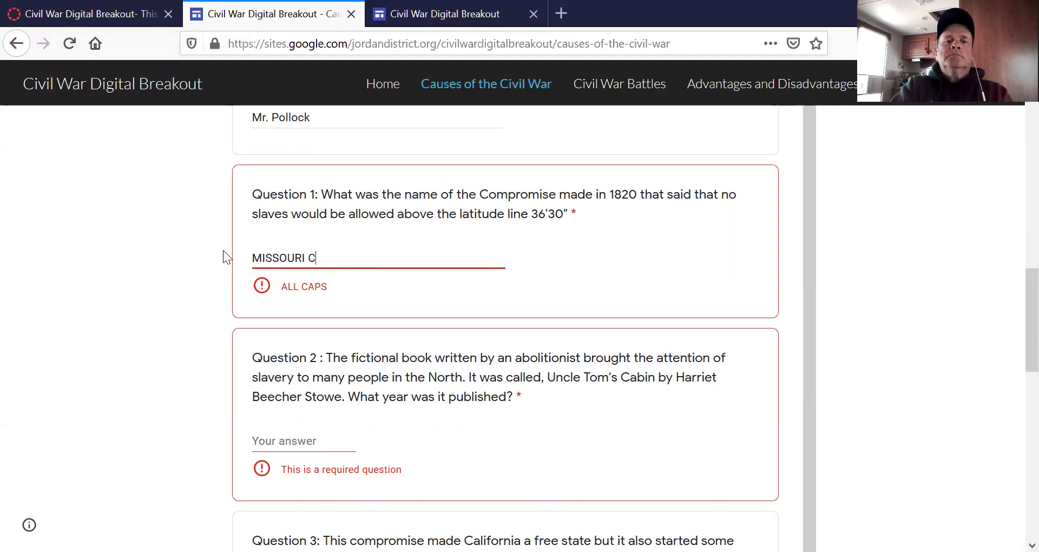
pyautogui.write('OMPROMISE')
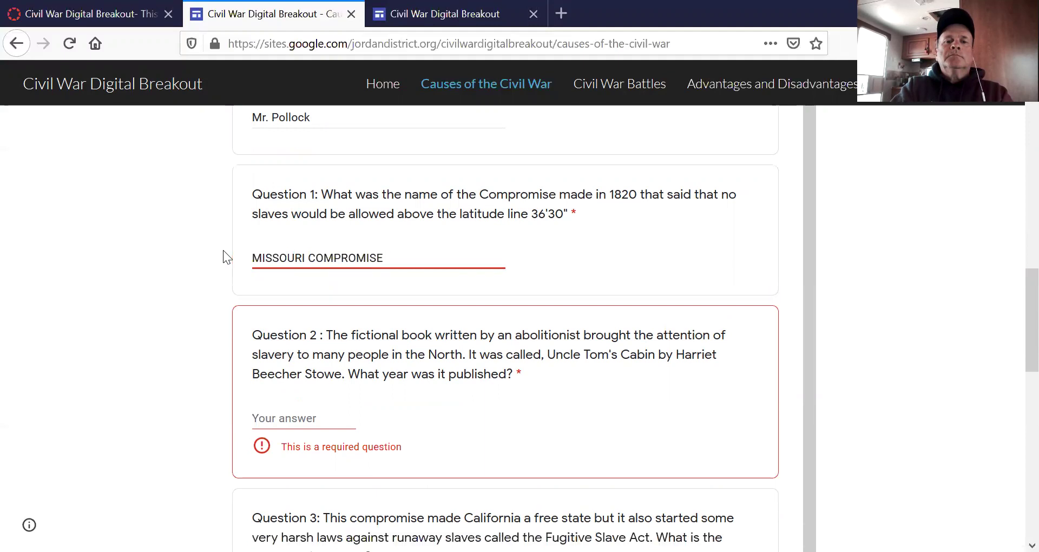
# Answer Question 2 with the year 1852.
pyautogui.click(289, 418)
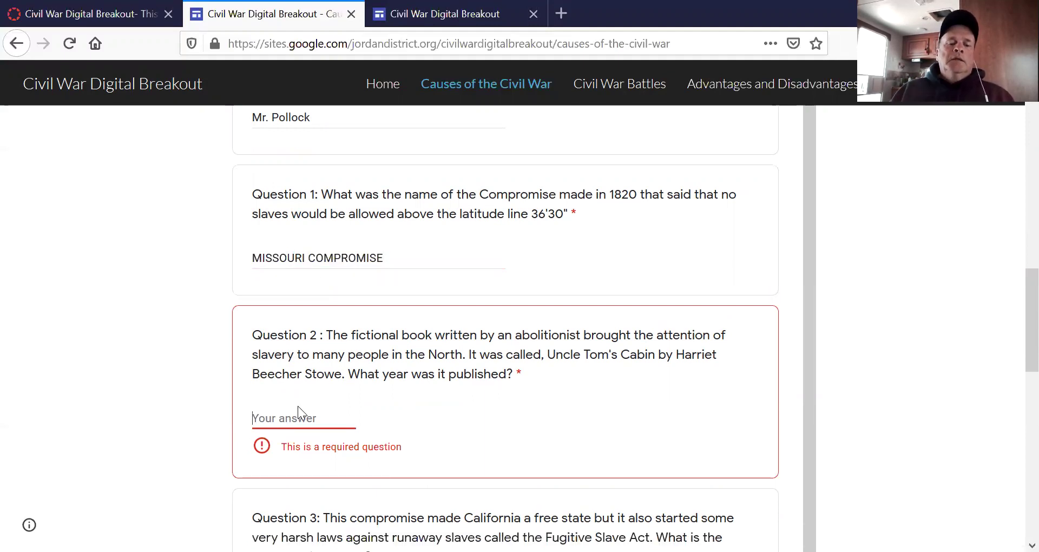
pyautogui.write('1852')
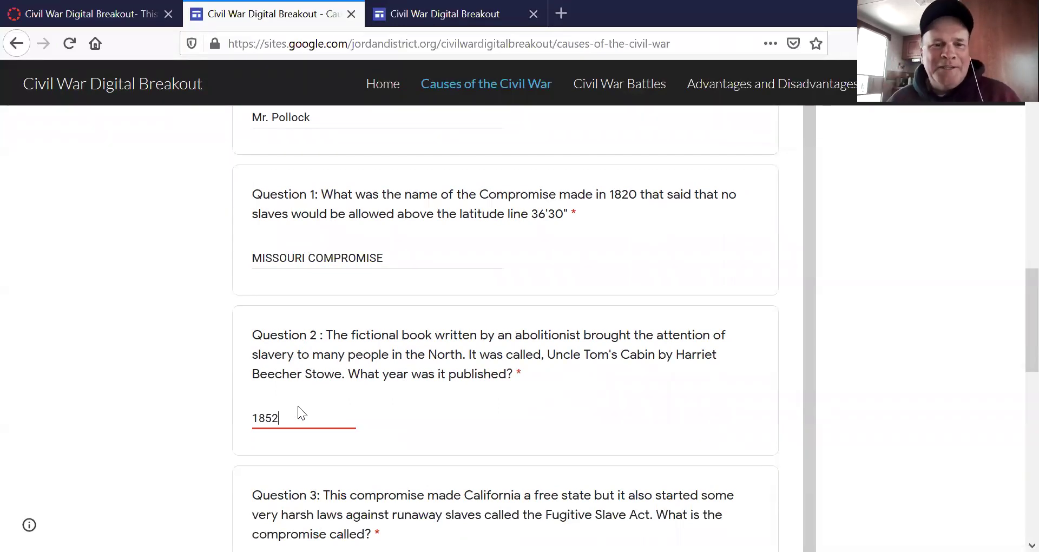
pyautogui.scroll(-2, 214, 347)
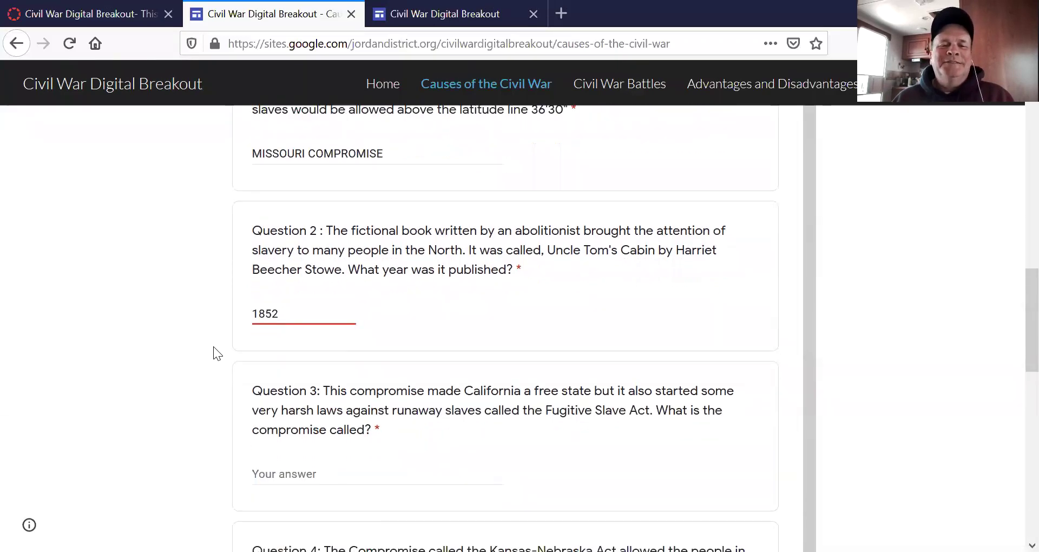
# Enter 'COMPROMISE OF 1850' as the Question 3 answer.
pyautogui.click(276, 475)
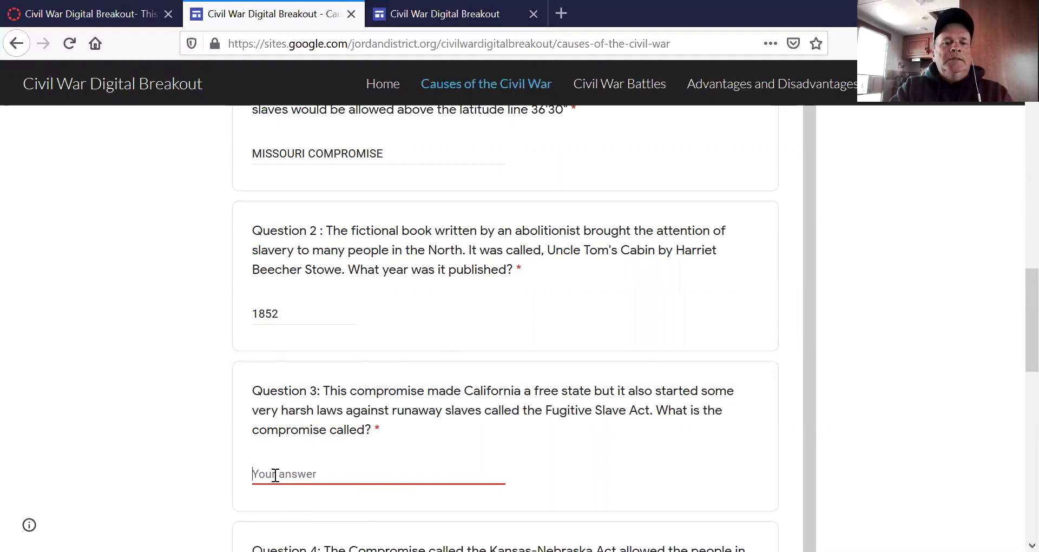
pyautogui.write('C?')
pyautogui.press('BackSpace')
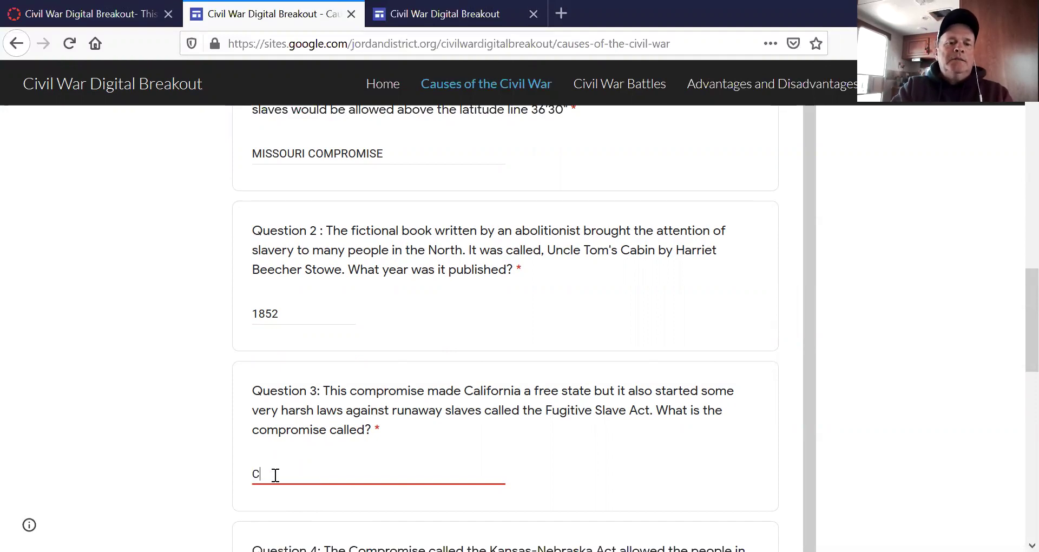
pyautogui.write('OMPRO')
pyautogui.write('MISE')
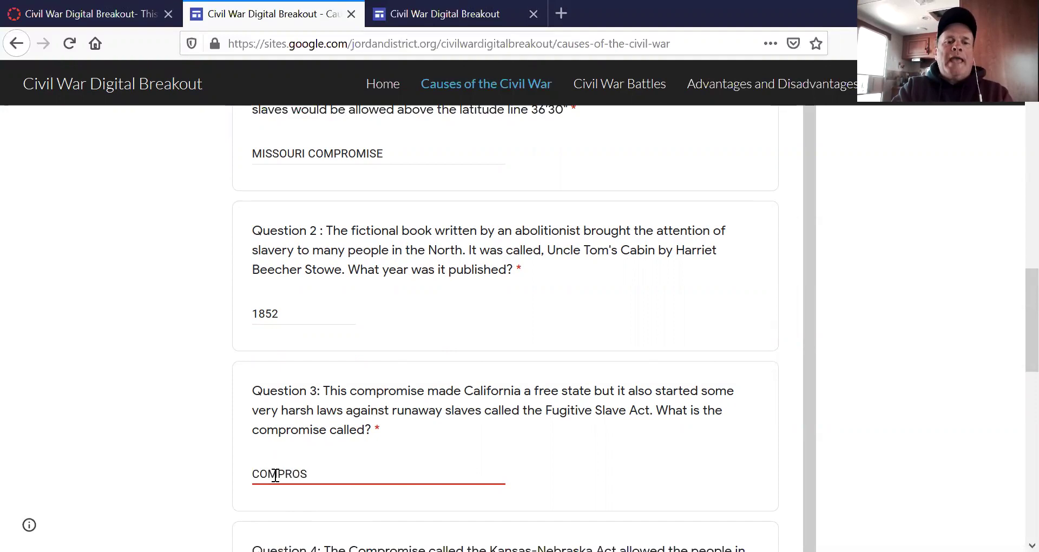
pyautogui.write(' OF')
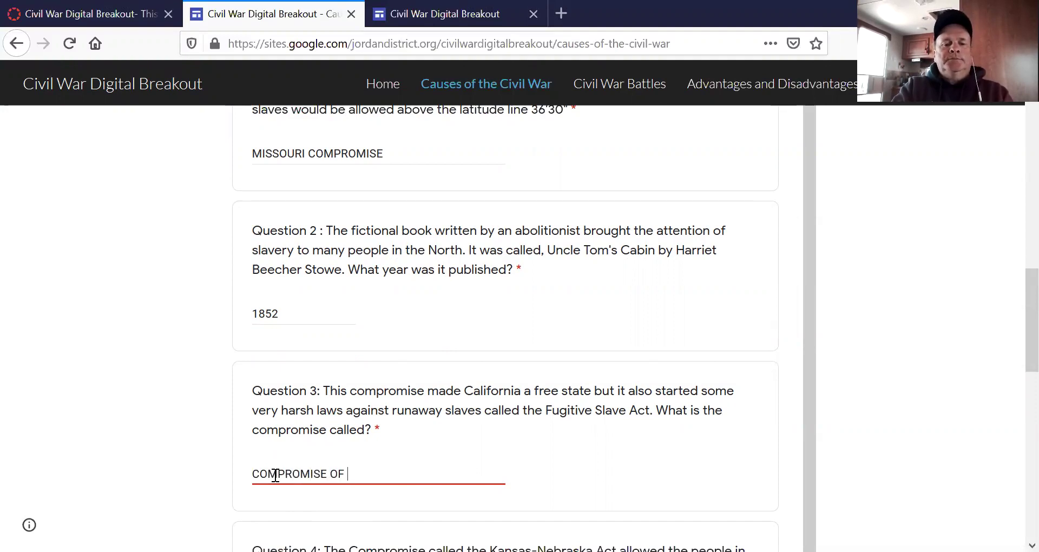
pyautogui.write(' 1850')
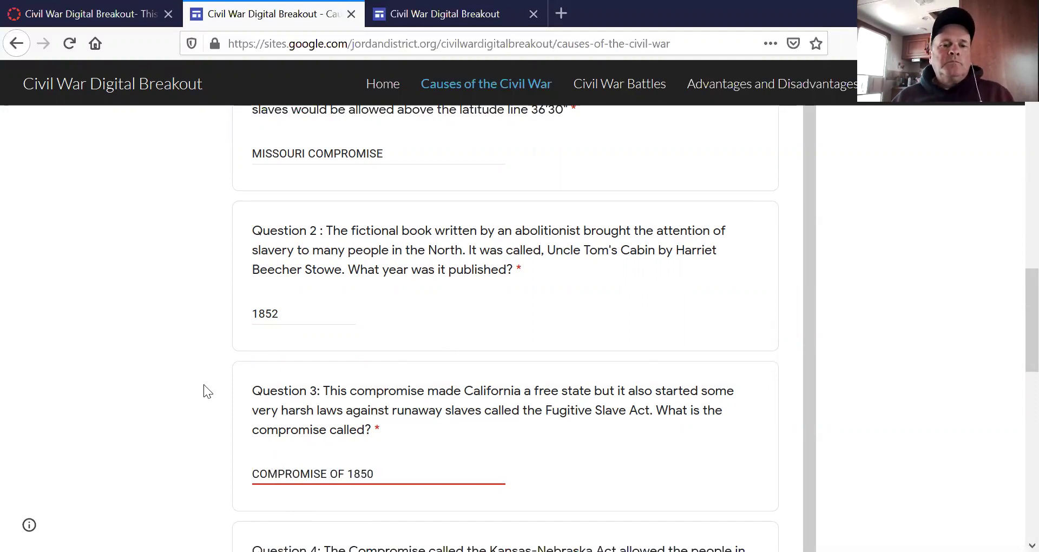
pyautogui.scroll(-3, 204, 385)
# Answer Question 4 with the year 1854.
pyautogui.scroll(-3, 203, 381)
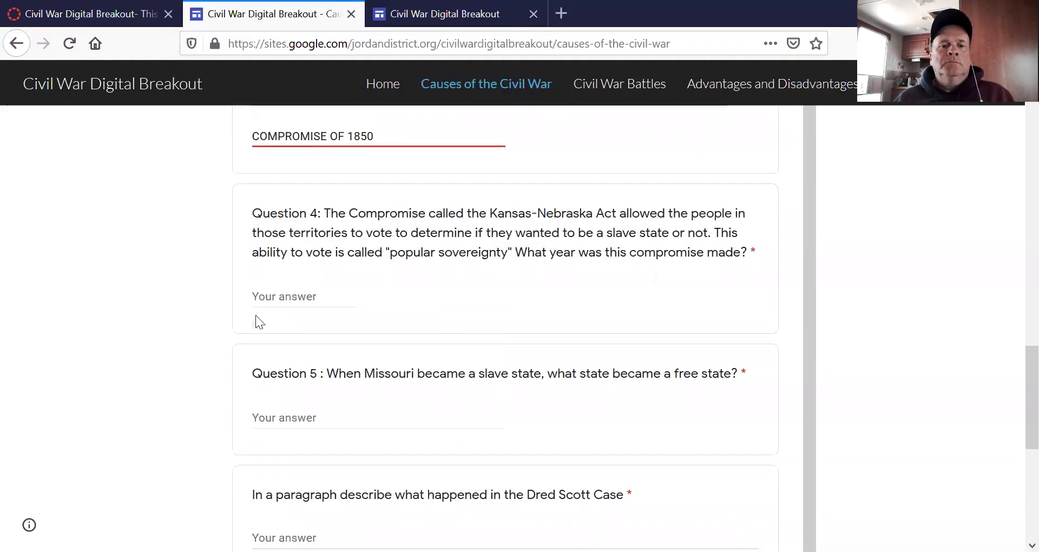
pyautogui.click(263, 296)
pyautogui.write('1854')
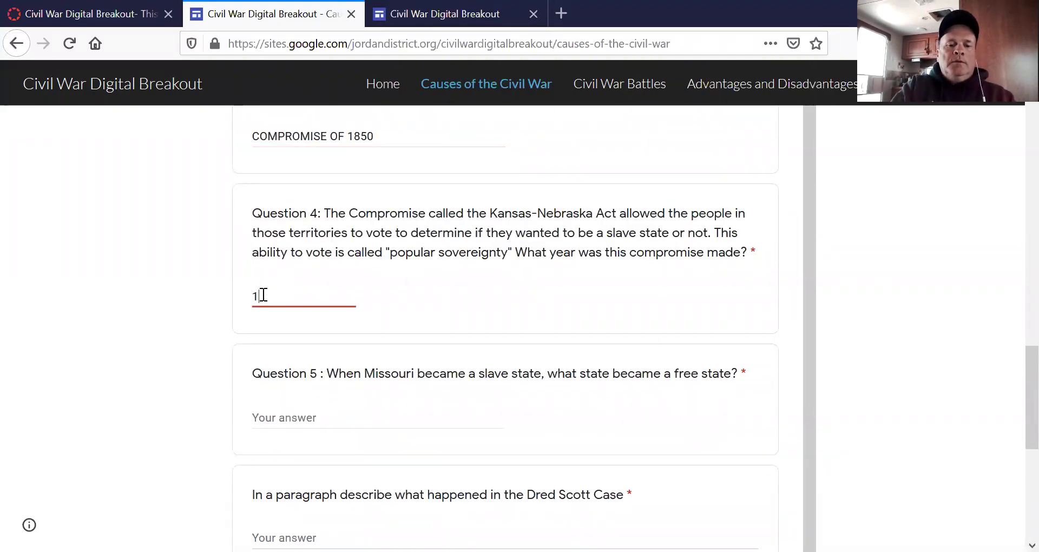
# Answer Question 5 with 'MAINE'.
pyautogui.click(288, 419)
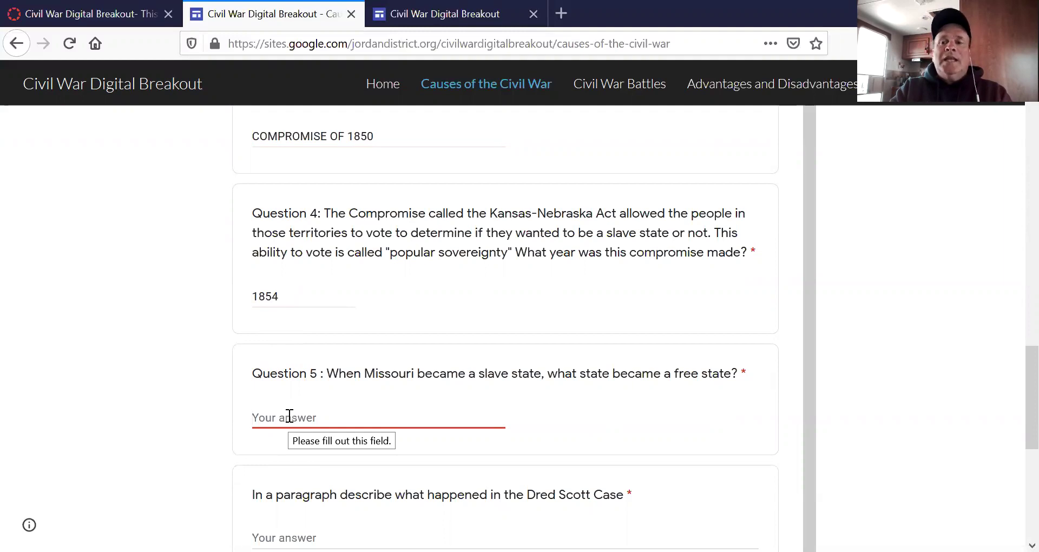
pyautogui.write('MAINE')
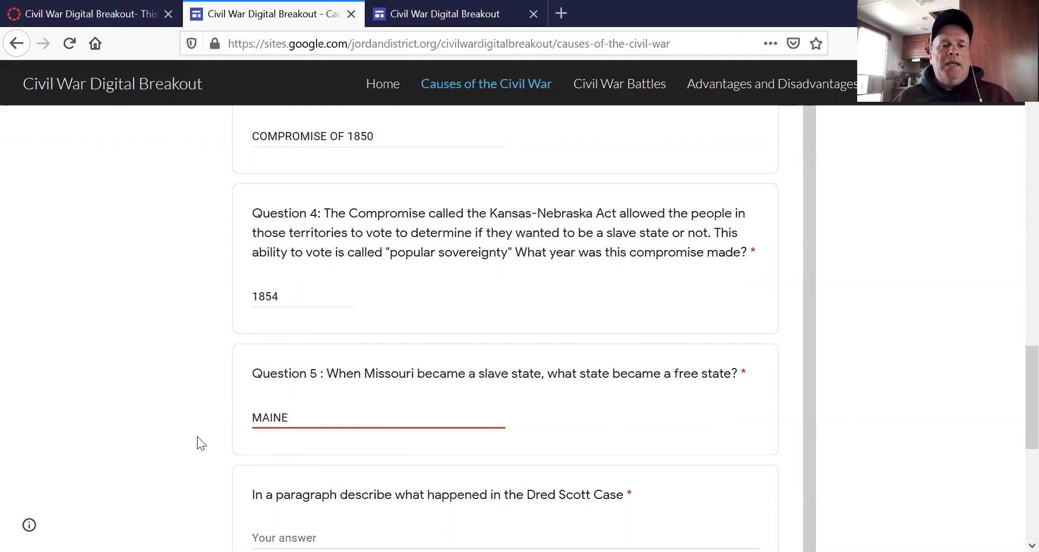
pyautogui.scroll(-5, 183, 432)
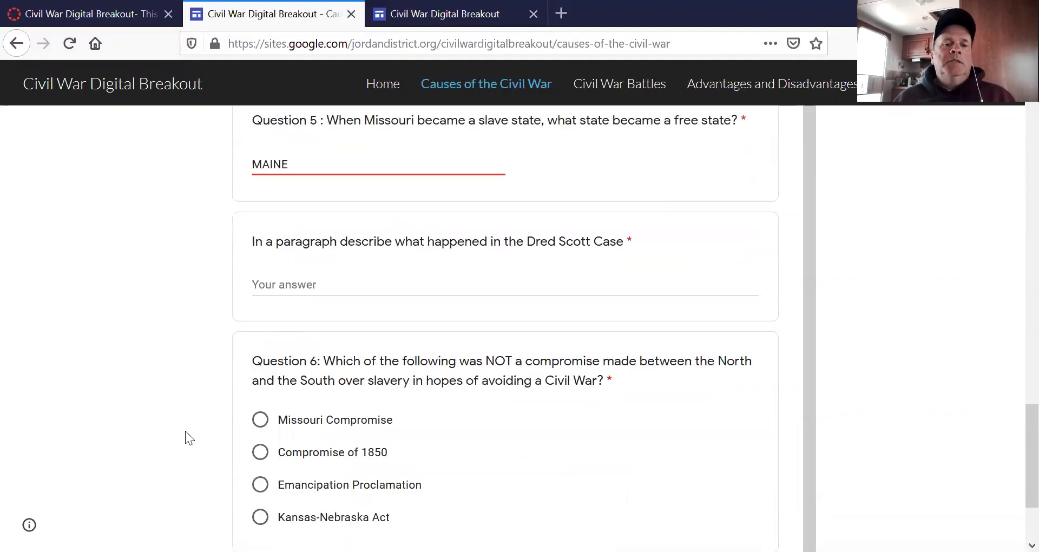
pyautogui.click(262, 284)
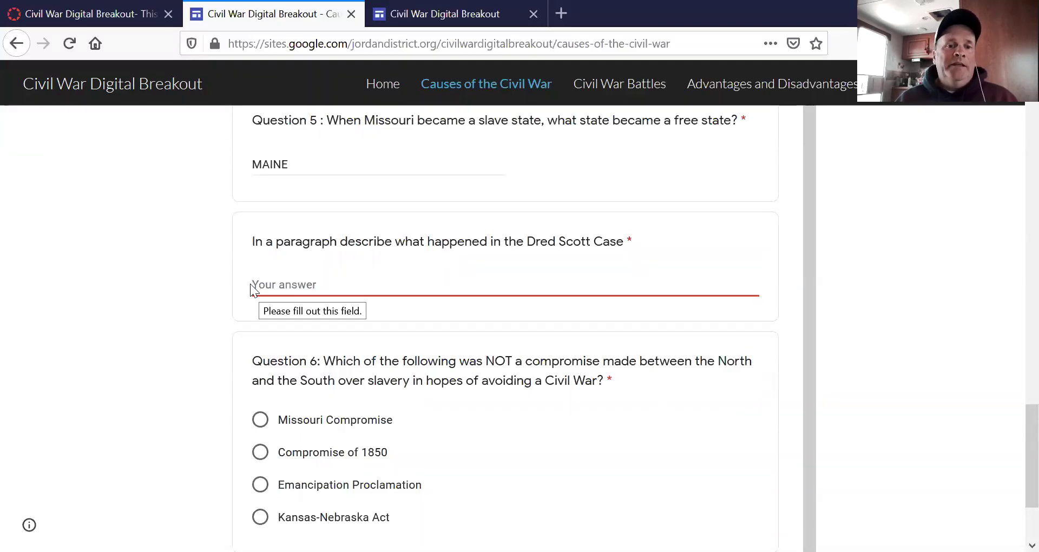
pyautogui.click(249, 284)
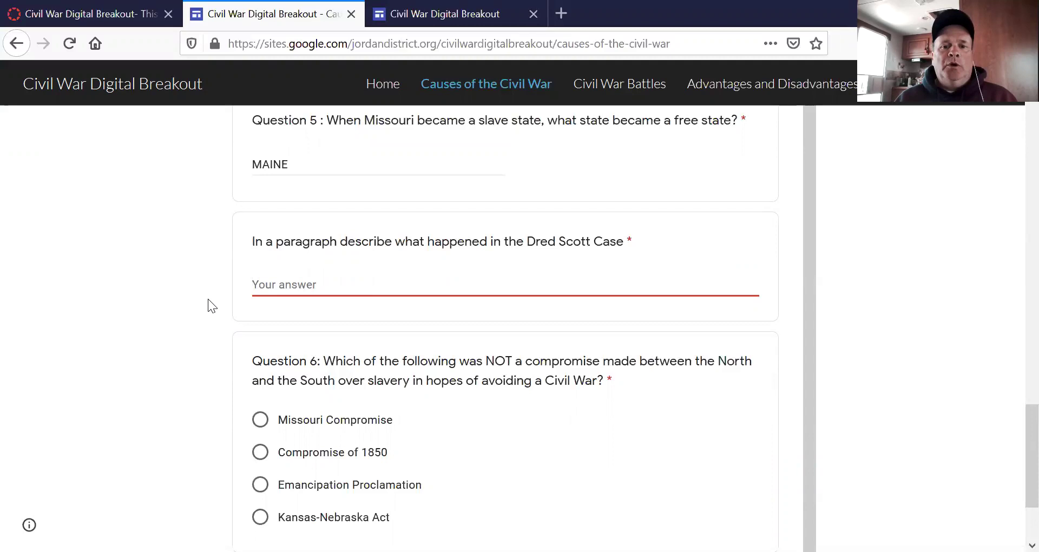
pyautogui.scroll(-2, 206, 298)
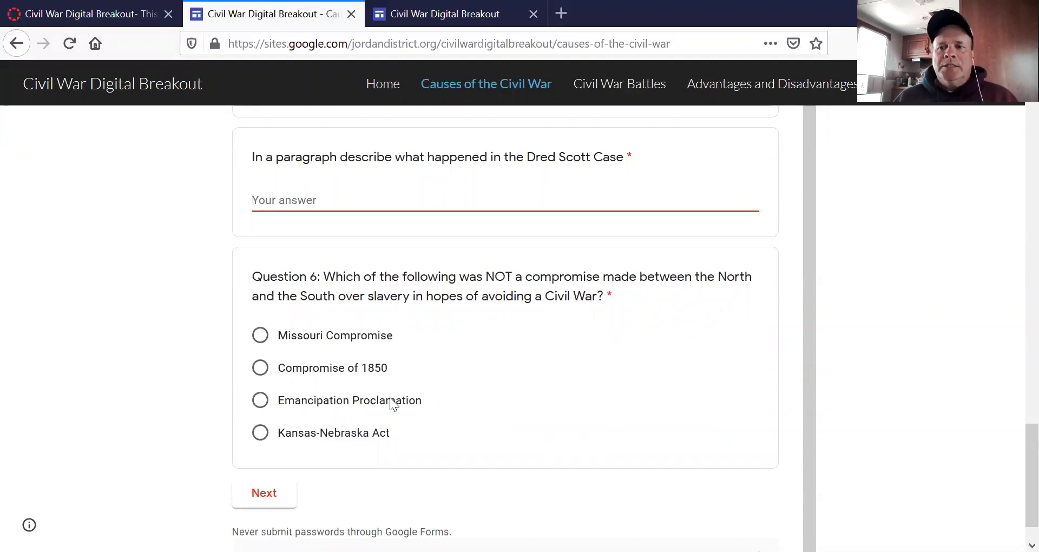
# Pick Emancipation Proclamation for Question 6 and write a short Dred Scott case answer.
pyautogui.click(261, 400)
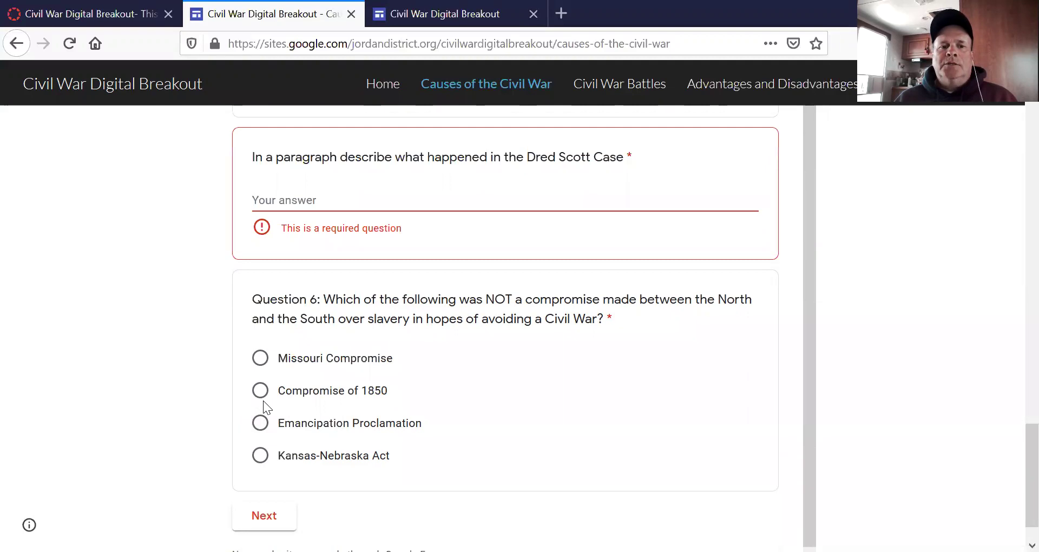
pyautogui.click(267, 199)
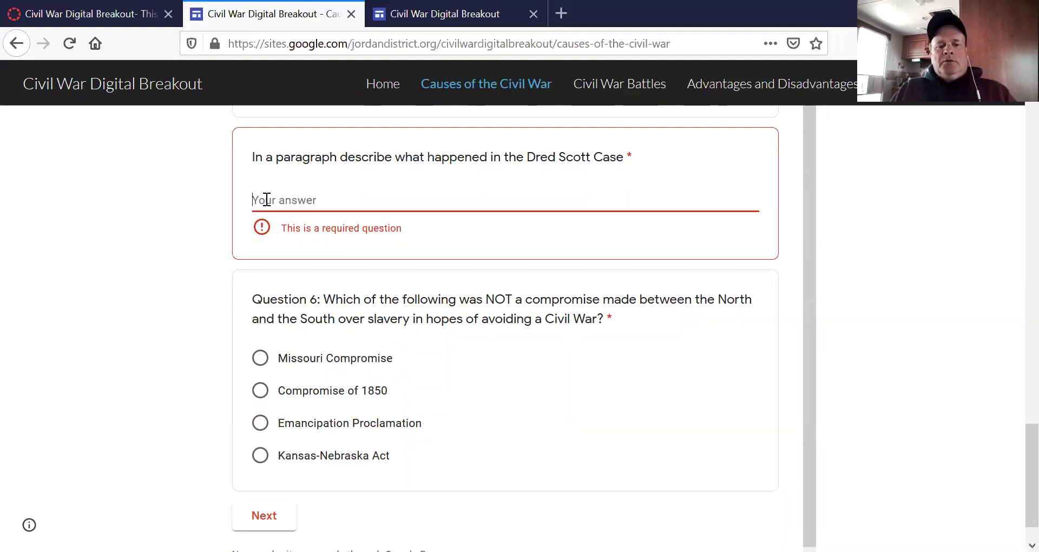
pyautogui.write('Short')
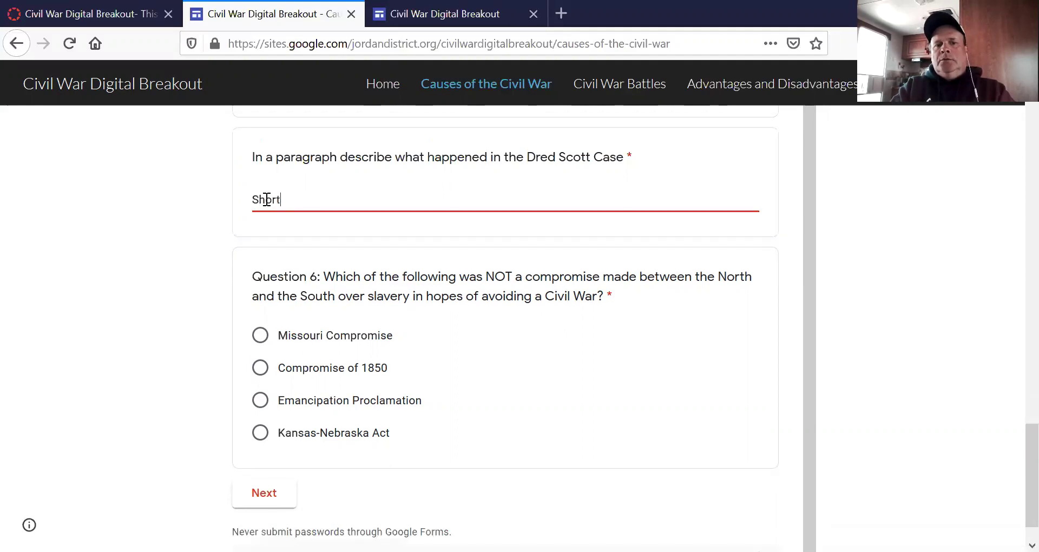
pyautogui.write(' answer about')
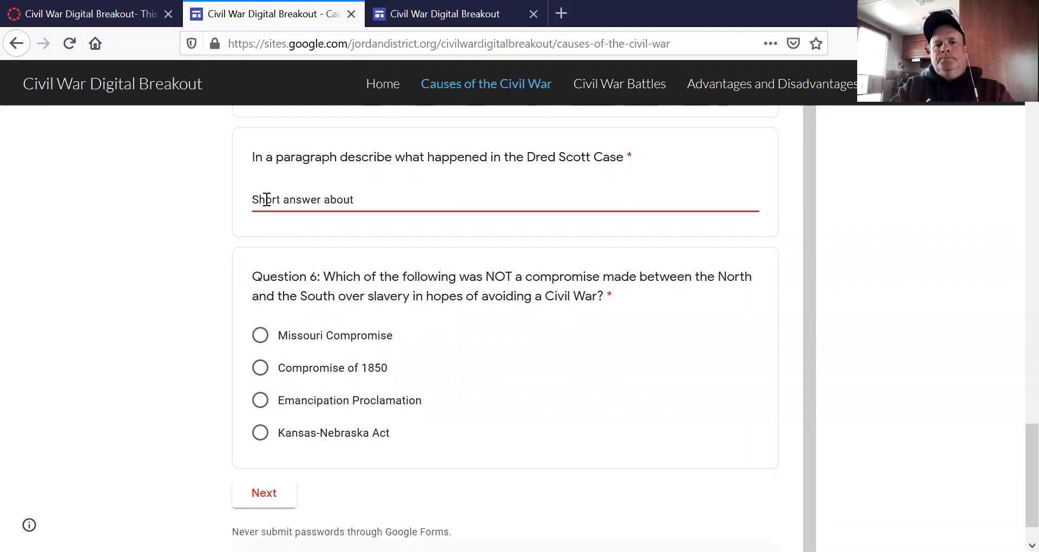
pyautogui.write(' DERE')
pyautogui.press('BackSpace')
pyautogui.press('BackSpace')
pyautogui.press('BackSpace')
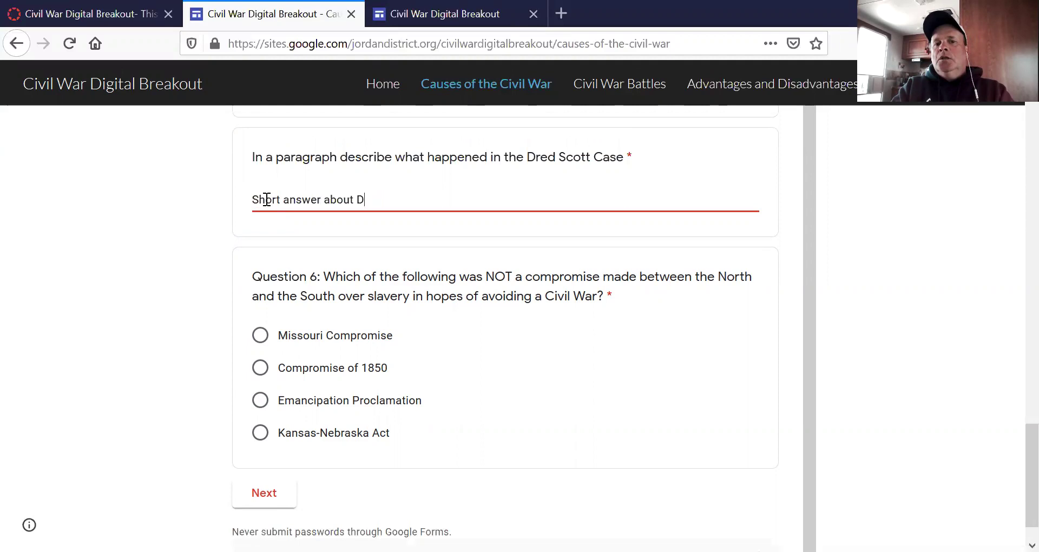
pyautogui.write('RED SCO')
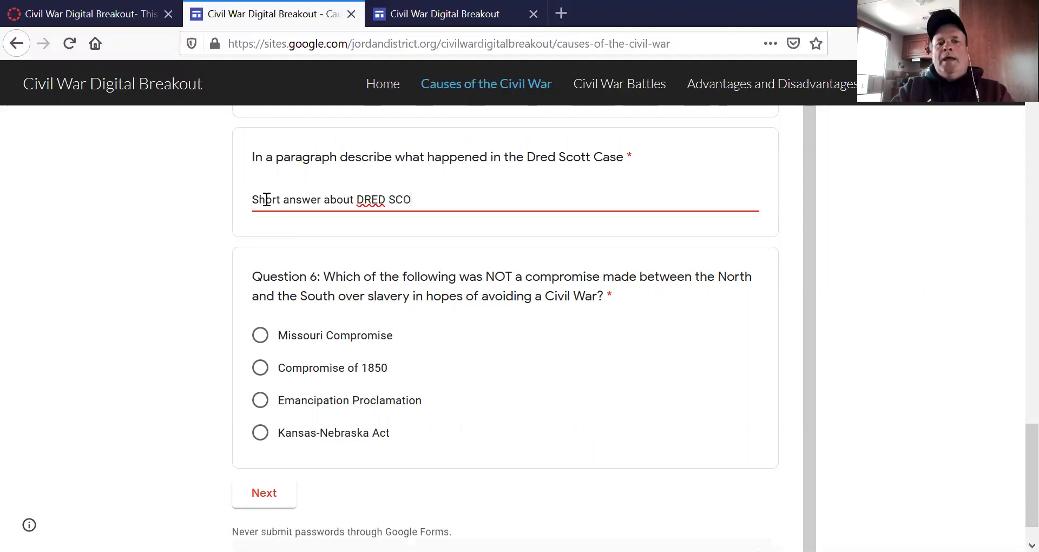
pyautogui.write('TT CA')
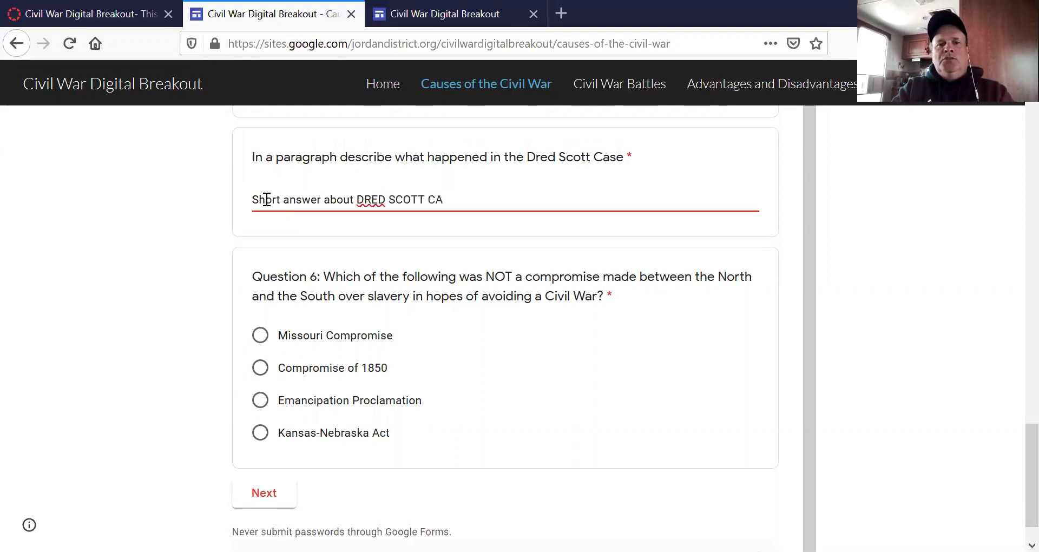
pyautogui.press('BackSpace')
pyautogui.press('BackSpace')
pyautogui.write('CASE')
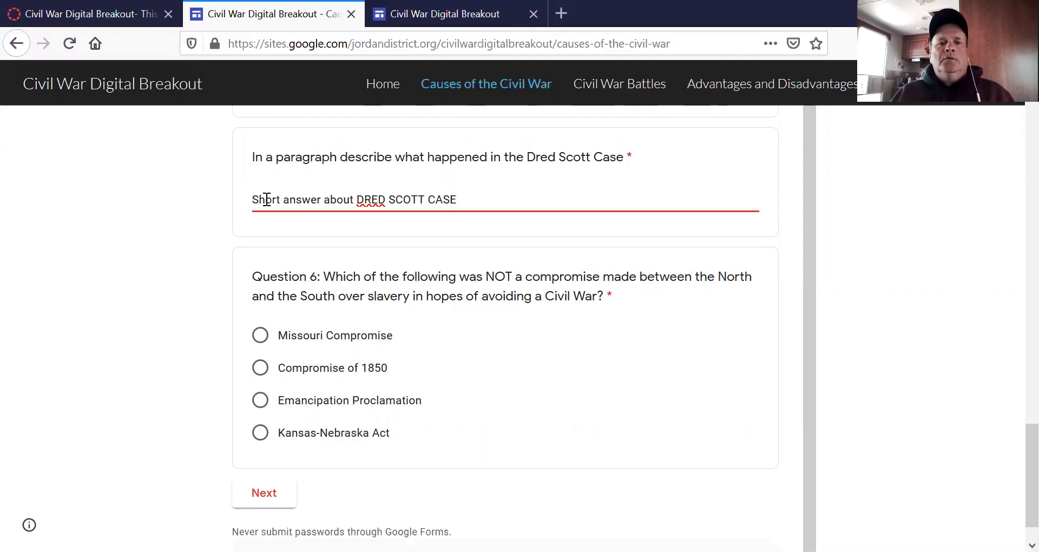
# Confirm Emancipation Proclamation as Question 6's answer and advance the form.
pyautogui.scroll(-2, 214, 269)
pyautogui.click(257, 445)
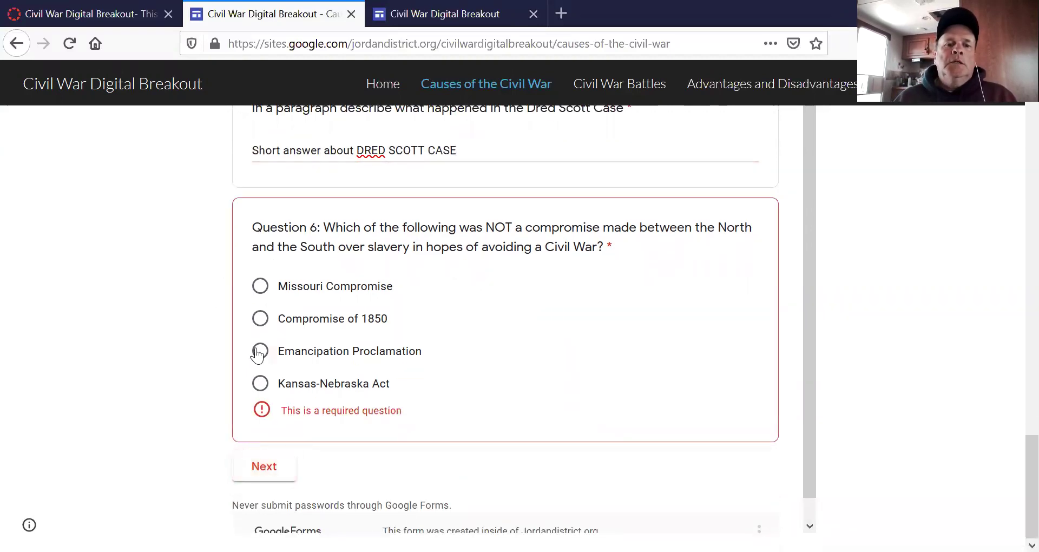
pyautogui.click(260, 351)
# Submit the answers and scroll up to the Correct Answer section showing the 3 Digit Clue.
pyautogui.click(263, 444)
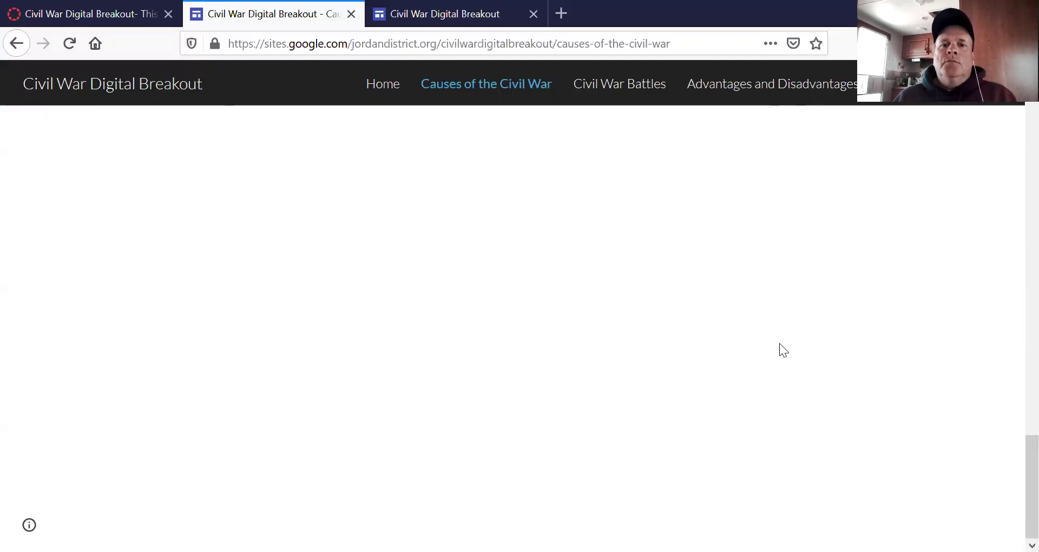
pyautogui.moveTo(1013, 458); pyautogui.dragTo(1014, 218)
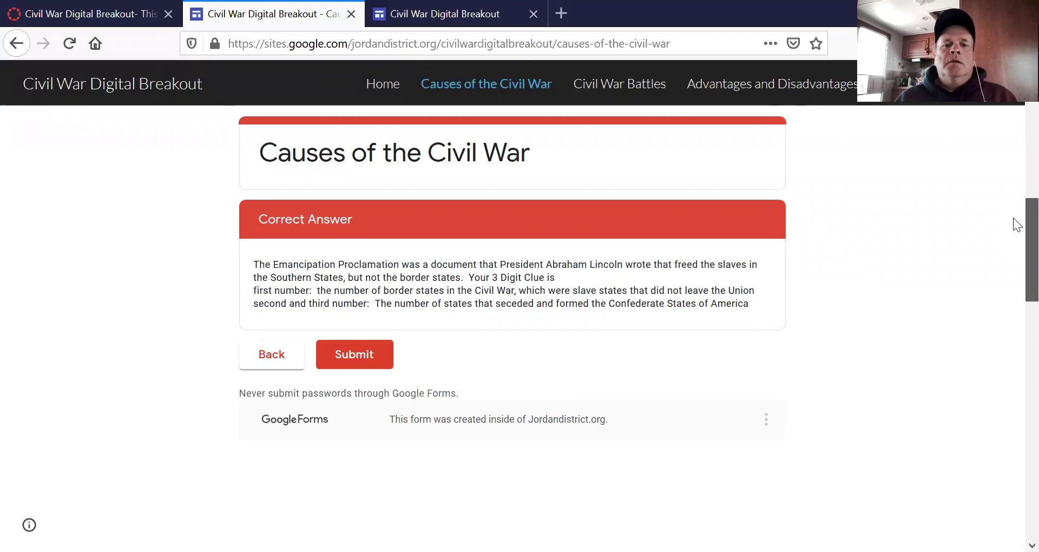
pyautogui.moveTo(1014, 217); pyautogui.dragTo(1013, 221)
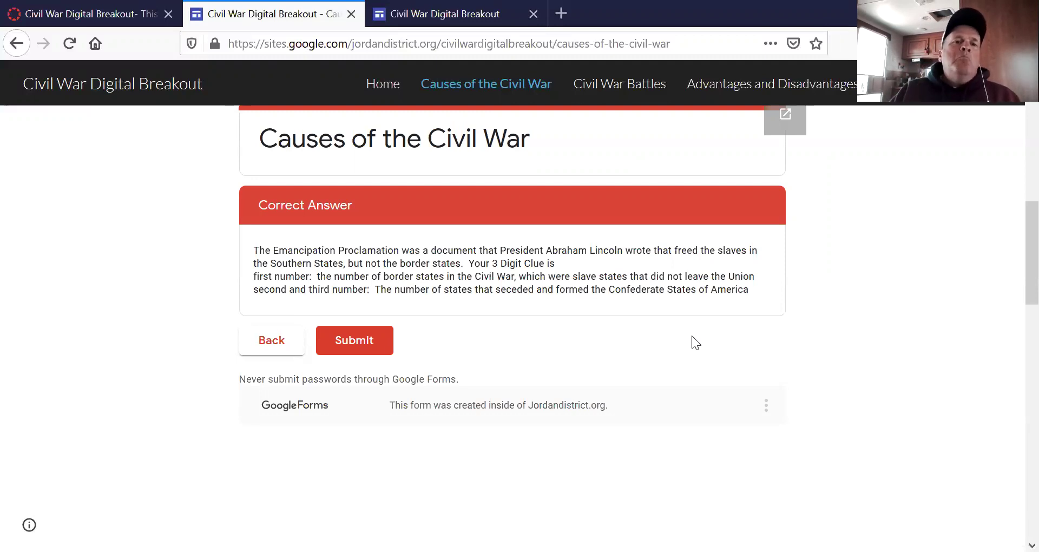
# Browse the Home page and the Civil War Battles page.
pyautogui.click(394, 86)
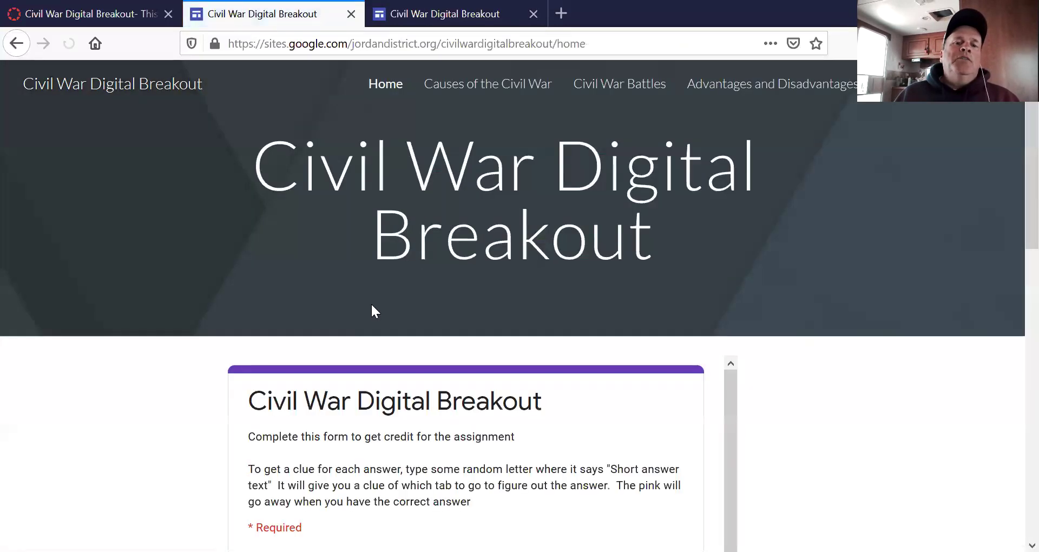
pyautogui.scroll(-5, 371, 305)
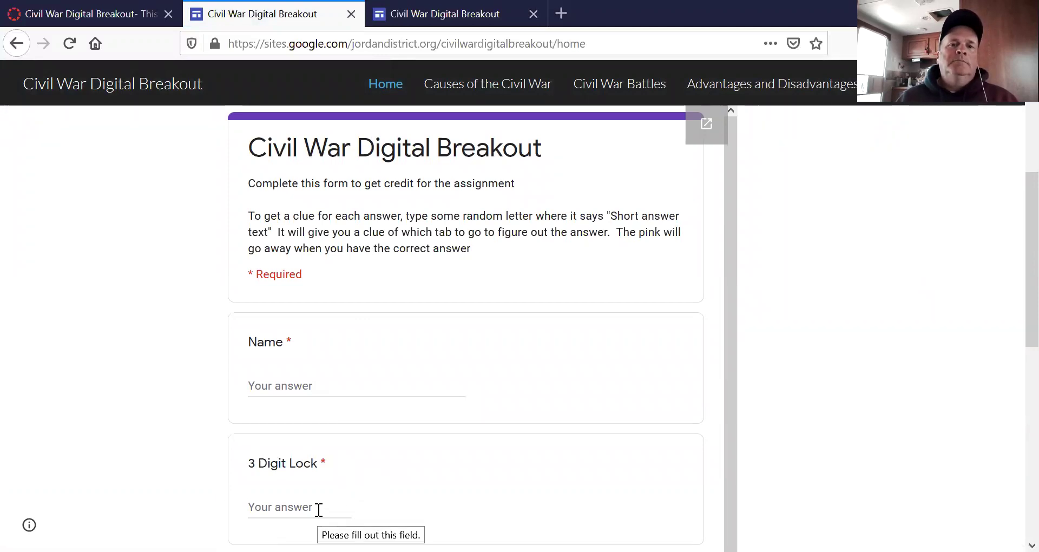
pyautogui.click(615, 83)
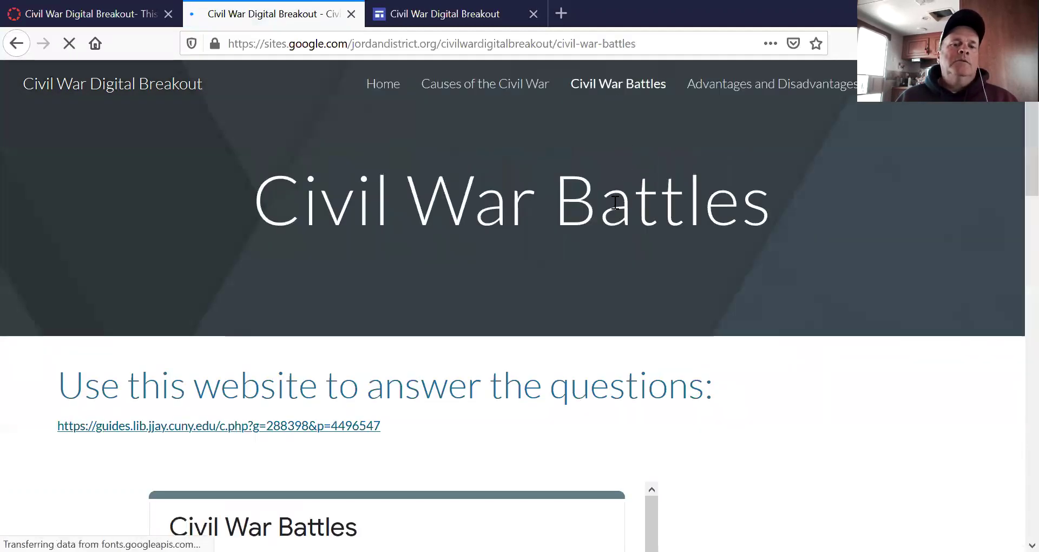
pyautogui.scroll(-5, 615, 202)
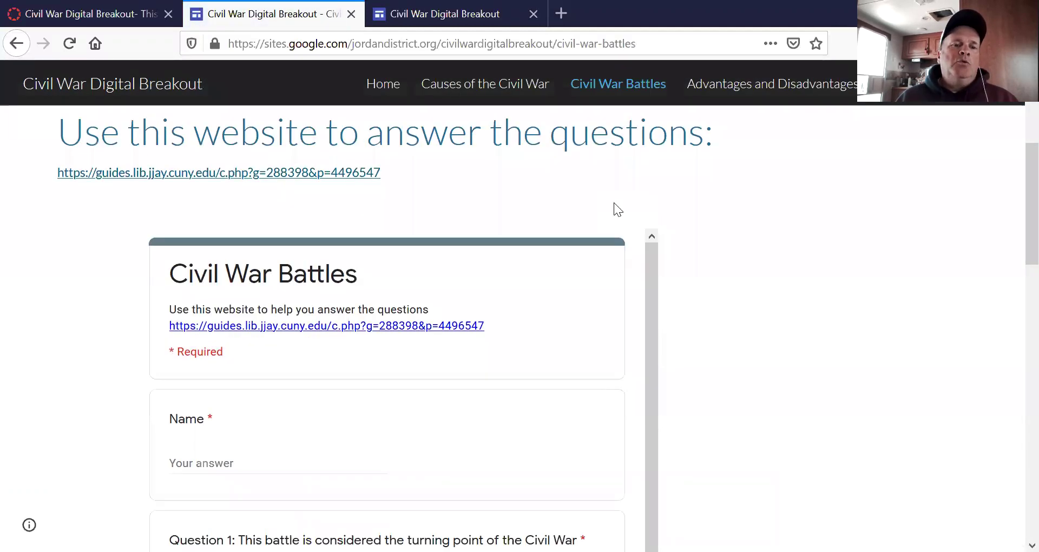
# Look through Advantages and Disadvantages and Important People, then return to Home.
pyautogui.click(382, 88)
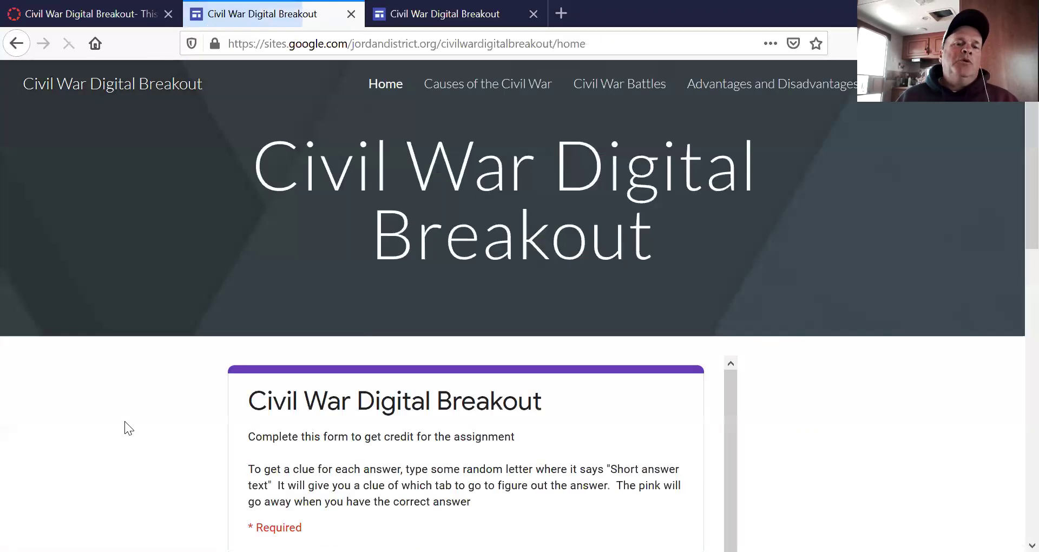
pyautogui.scroll(-5, 125, 423)
pyautogui.scroll(-3, 126, 423)
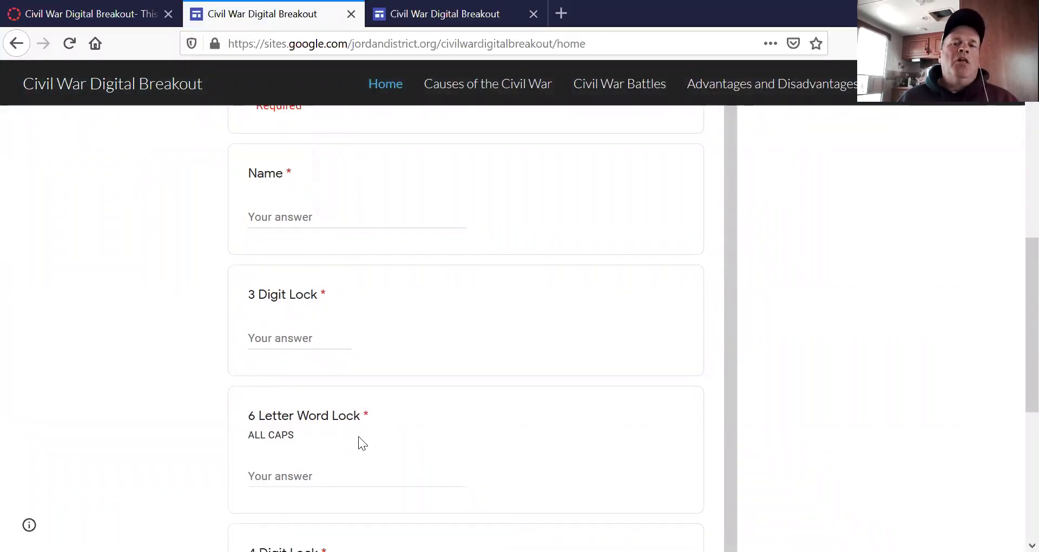
pyautogui.click(766, 85)
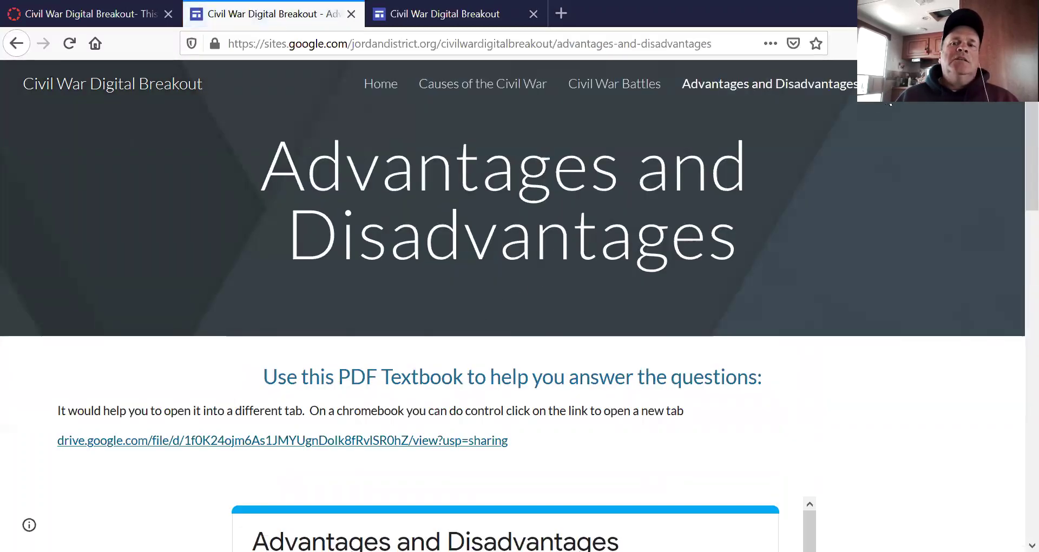
pyautogui.click(885, 85)
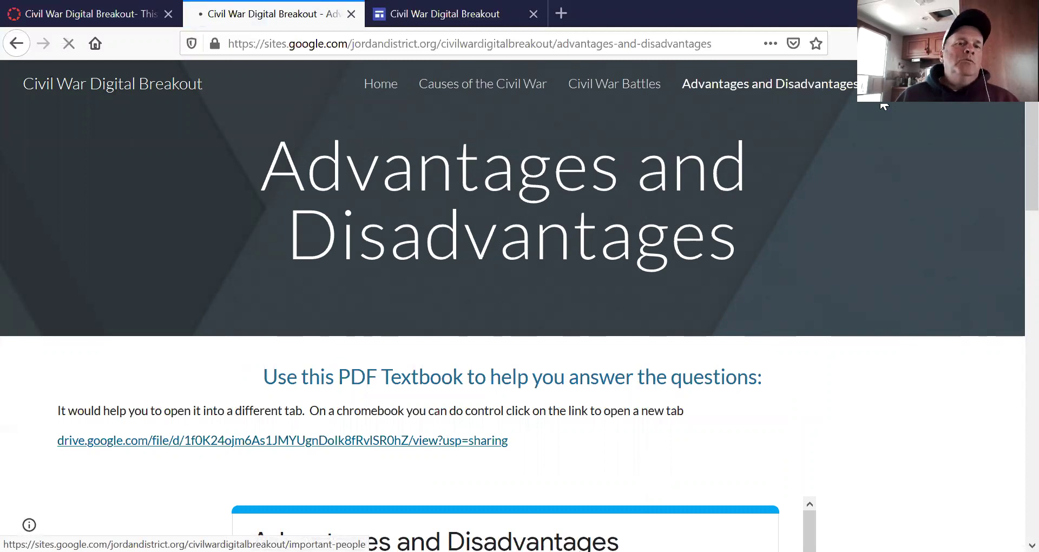
pyautogui.click(380, 84)
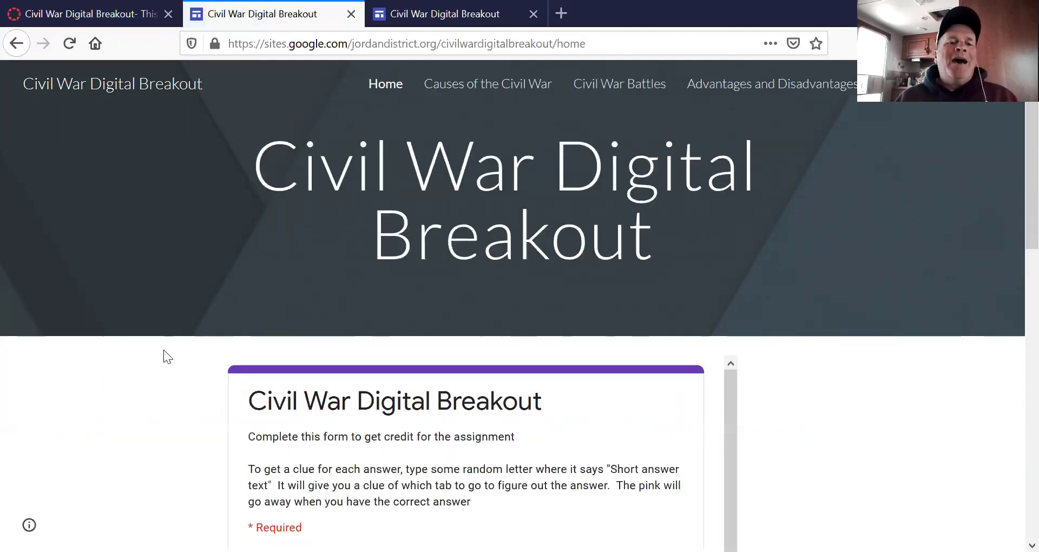
pyautogui.scroll(-7, 163, 351)
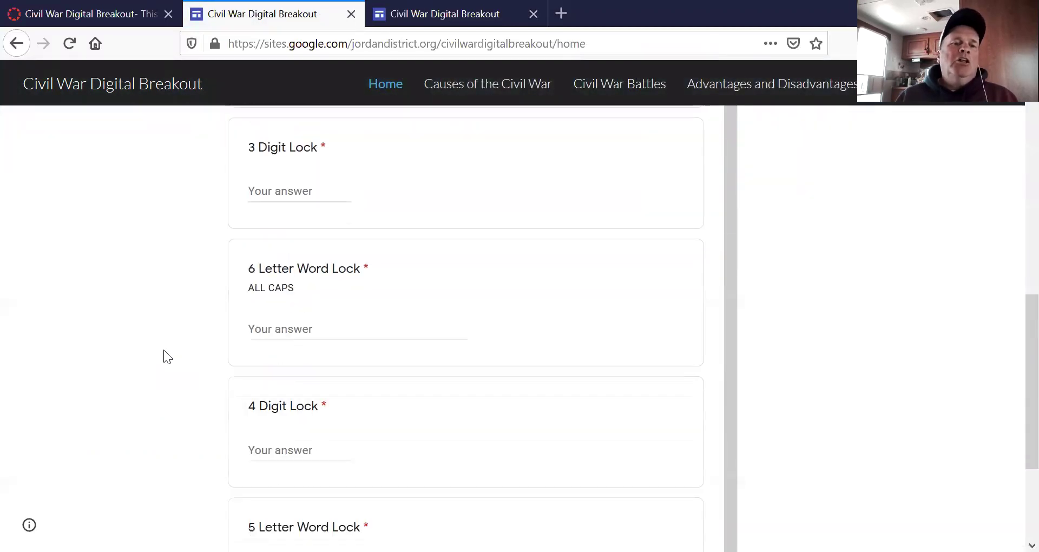